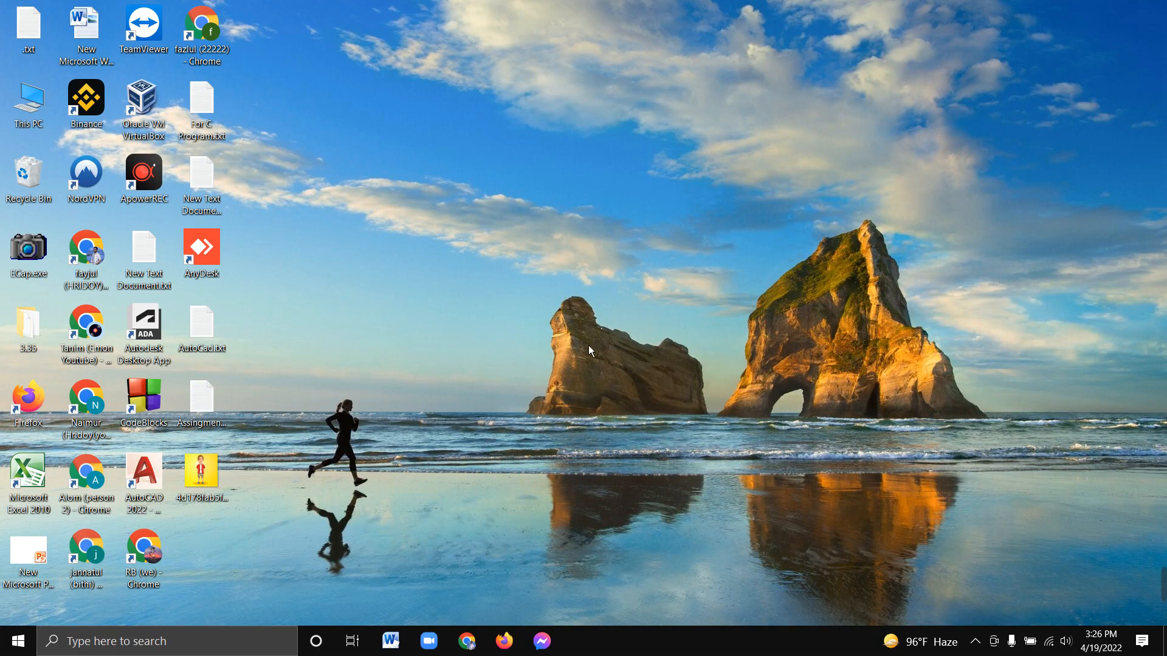
{"action": "right_click", "coordinate": [535, 268]}
{"action": "left_click", "coordinate": [568, 313]}
{"action": "right_click", "coordinate": [524, 226]}
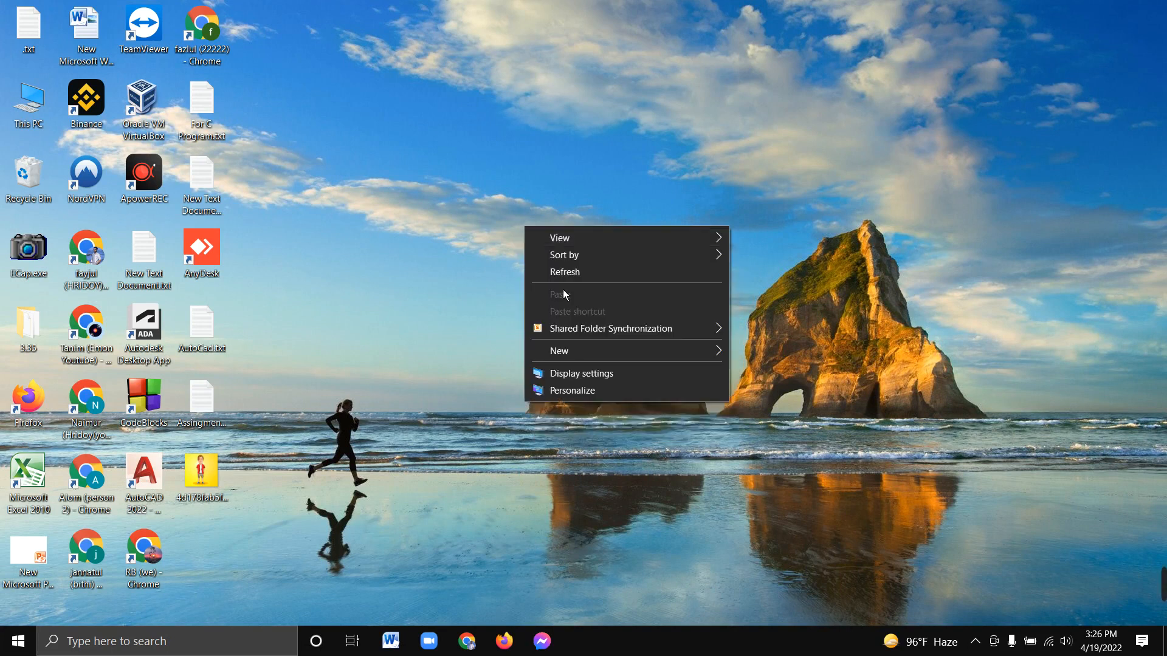
{"action": "left_click", "coordinate": [567, 273]}
{"action": "right_click", "coordinate": [528, 219]}
{"action": "left_click", "coordinate": [535, 262]}
{"action": "right_click", "coordinate": [502, 180]}
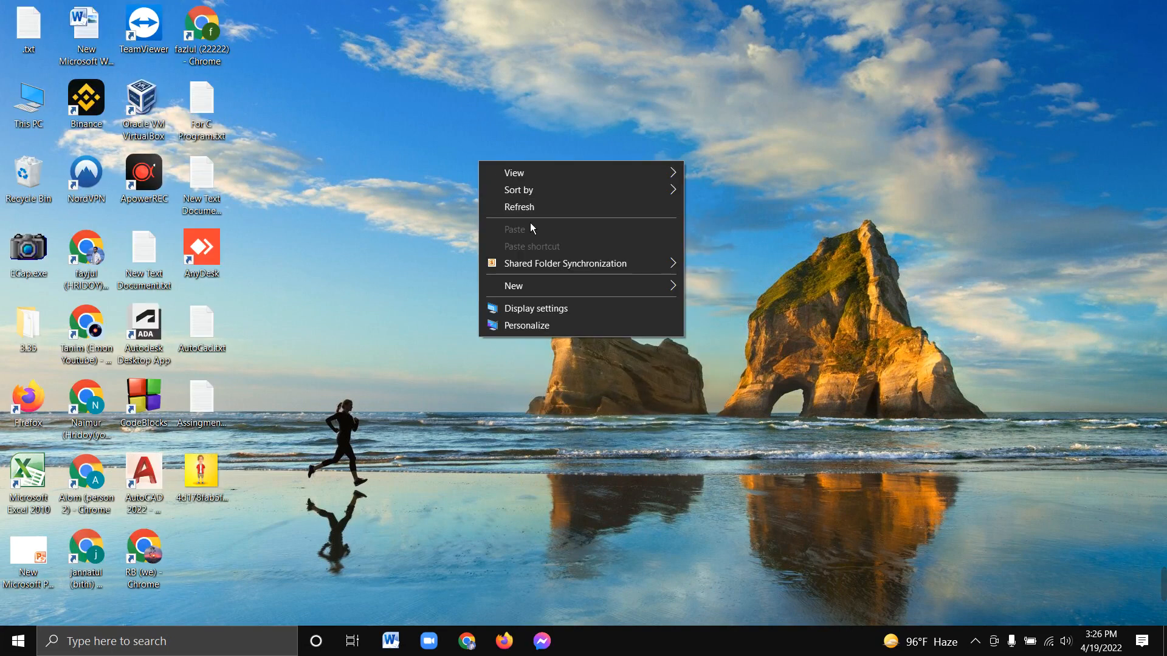
{"action": "left_click", "coordinate": [529, 215]}
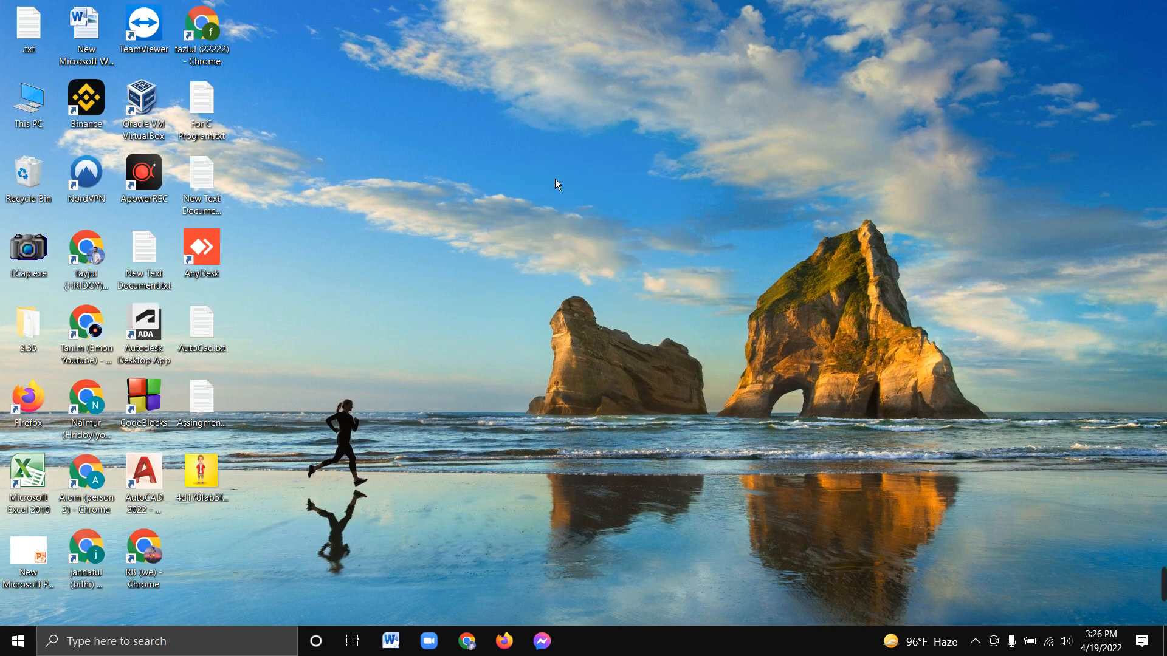
{"action": "right_click", "coordinate": [550, 174]}
{"action": "left_click", "coordinate": [561, 226]}
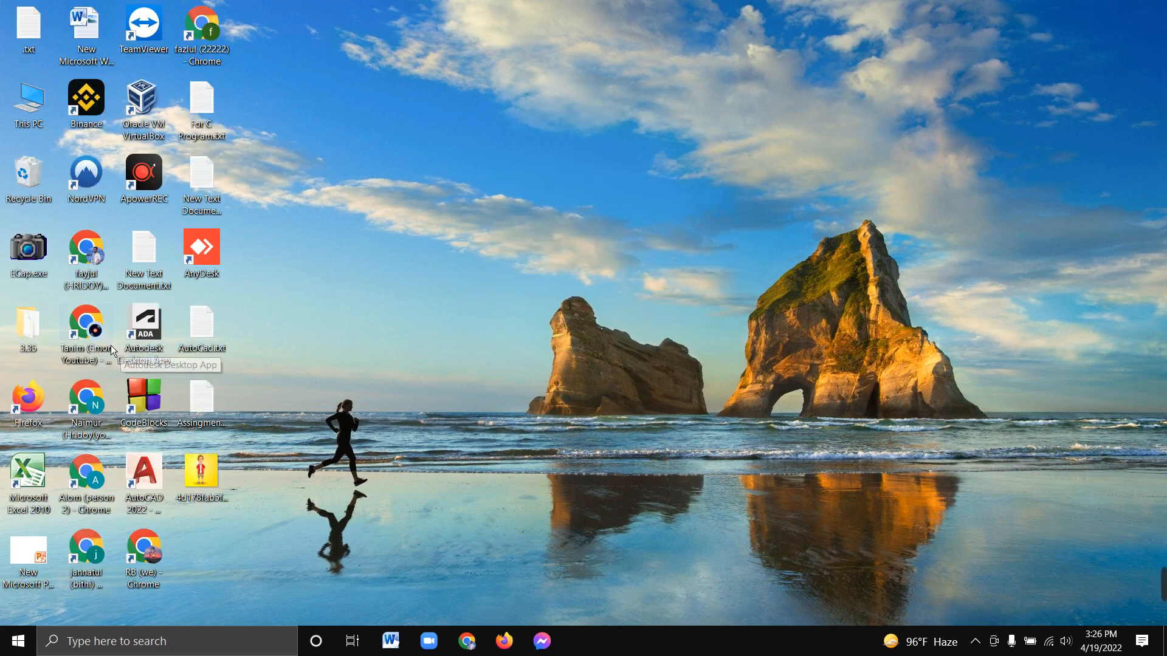
Step: Open Chrome with the YouTube profile and launch Docs from the Google apps list
{"action": "double_click", "coordinate": [86, 328]}
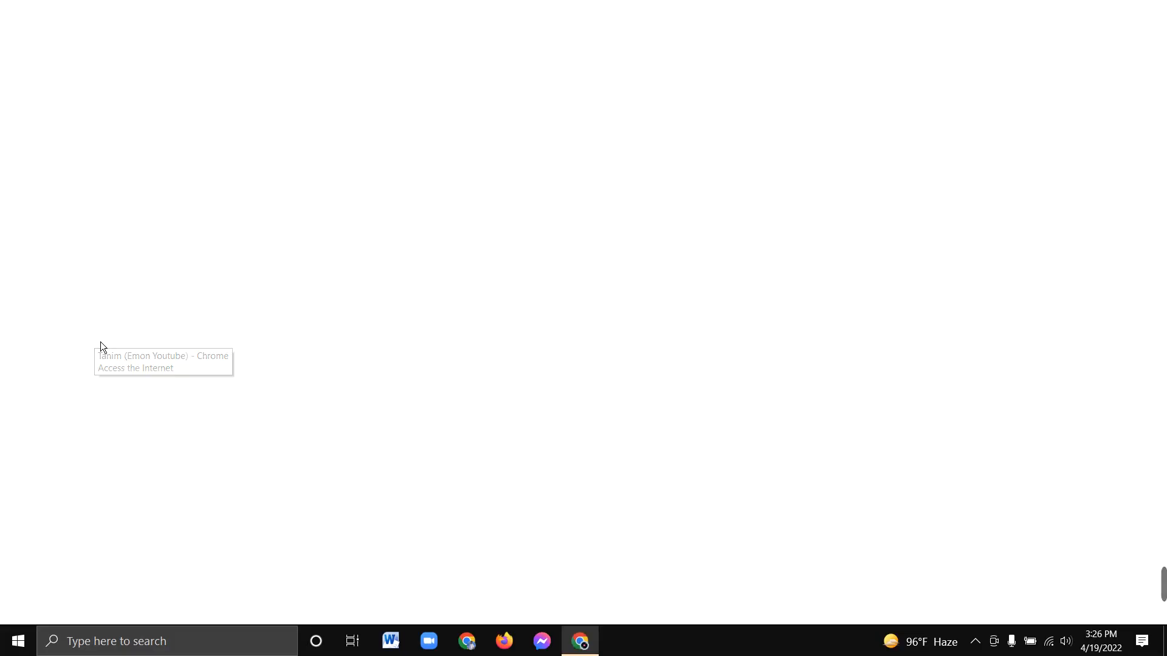
{"action": "left_click", "coordinate": [1106, 82]}
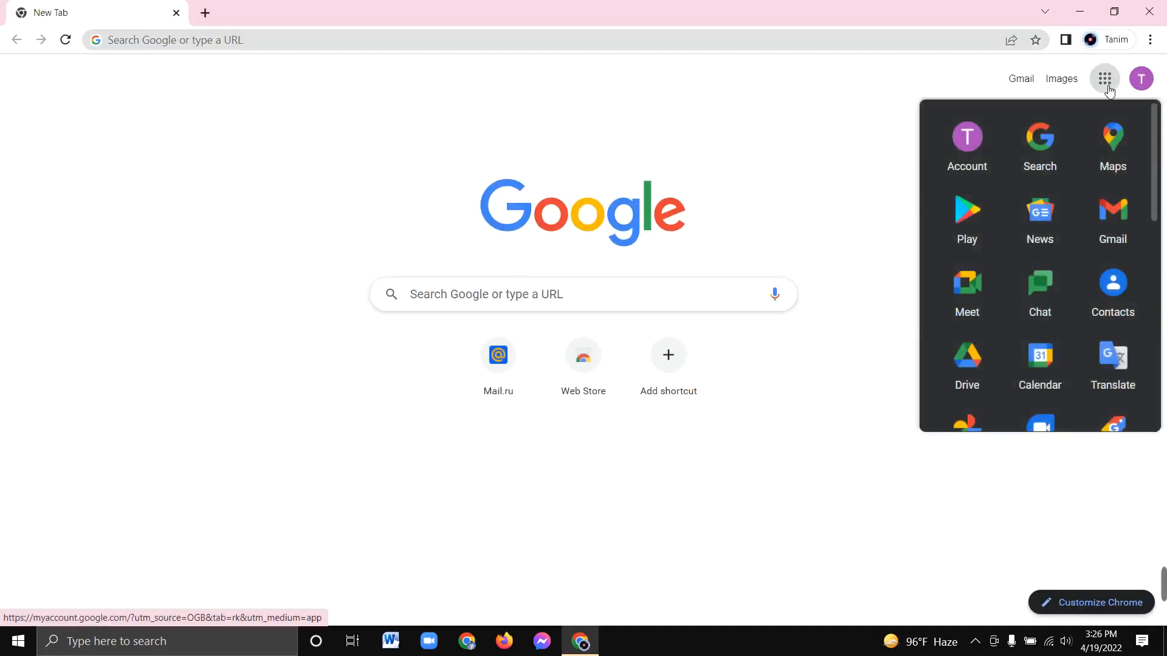
{"action": "scroll", "coordinate": [1063, 334], "scroll_direction": "down", "scroll_amount": 5}
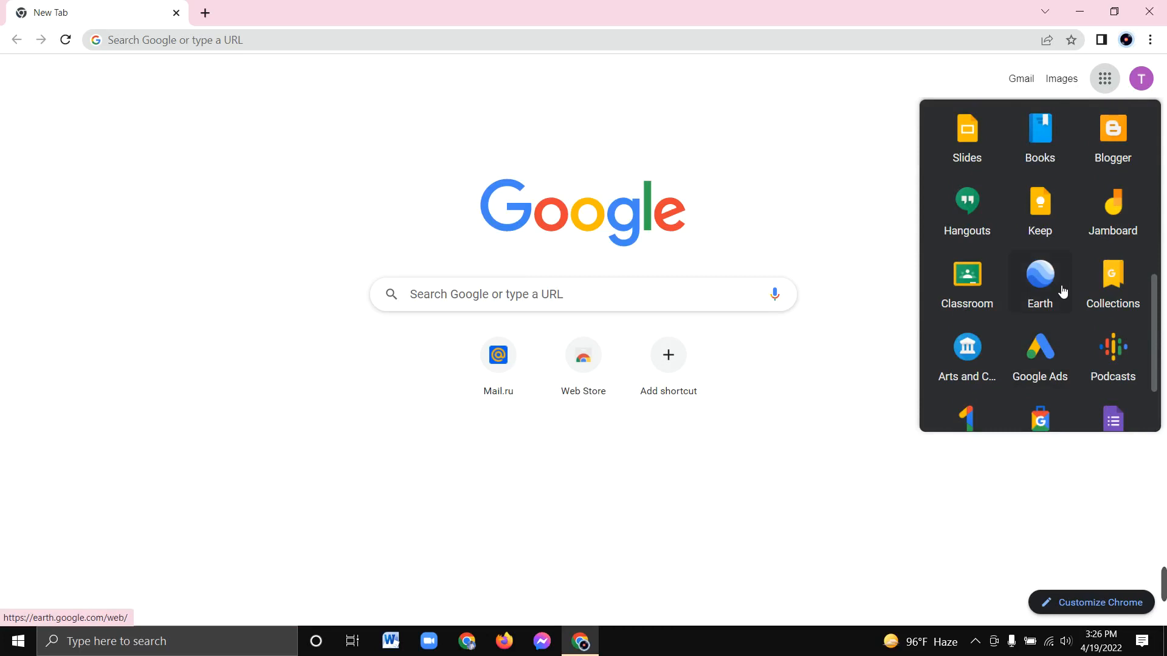
{"action": "scroll", "coordinate": [1073, 325], "scroll_direction": "down", "scroll_amount": 1}
{"action": "scroll", "coordinate": [1071, 325], "scroll_direction": "up", "scroll_amount": 6}
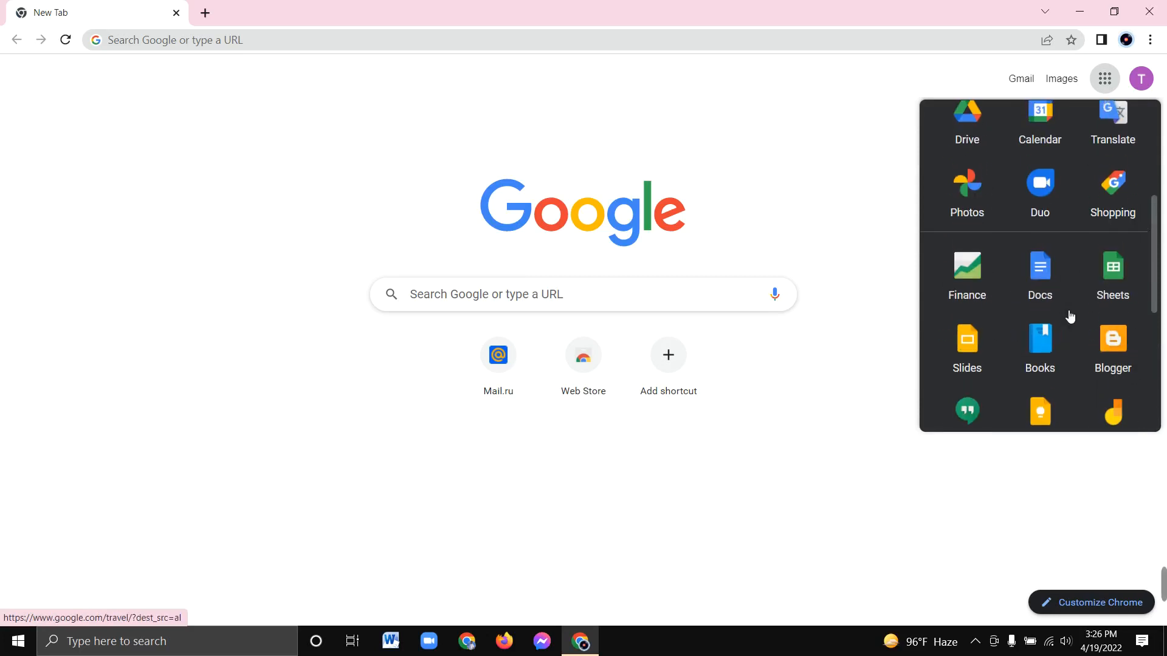
{"action": "scroll", "coordinate": [1070, 315], "scroll_direction": "up", "scroll_amount": 2}
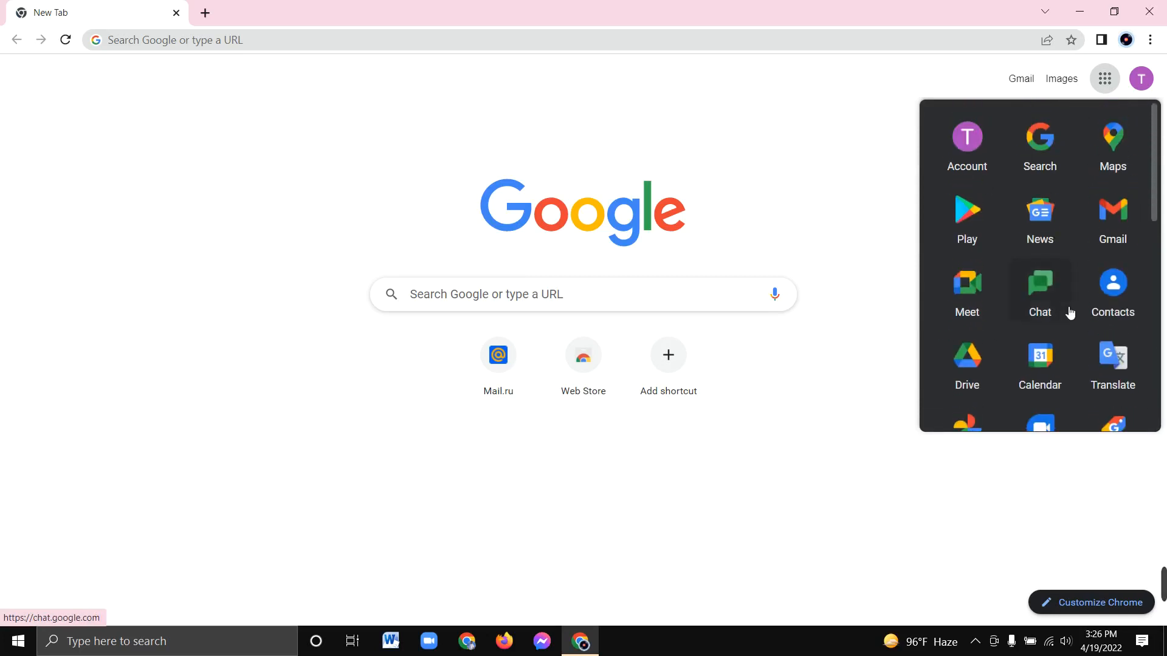
{"action": "scroll", "coordinate": [1070, 313], "scroll_direction": "down", "scroll_amount": 2}
{"action": "left_click", "coordinate": [1044, 367]}
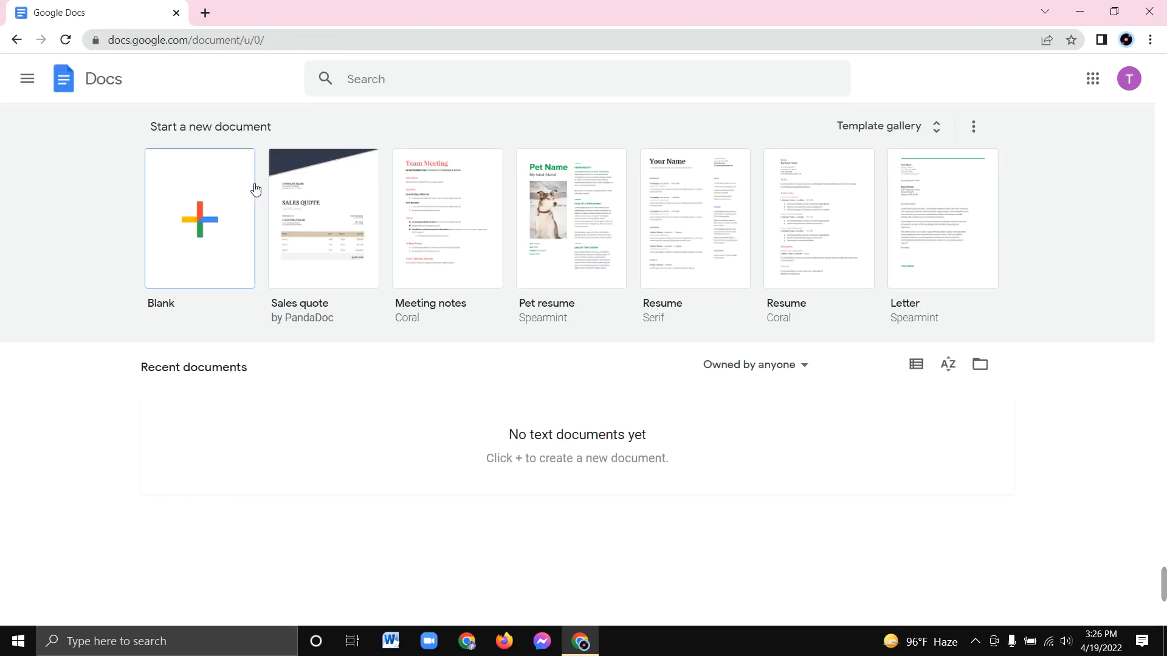
Step: Create a blank document and start a new drawing in it
{"action": "left_click", "coordinate": [207, 224]}
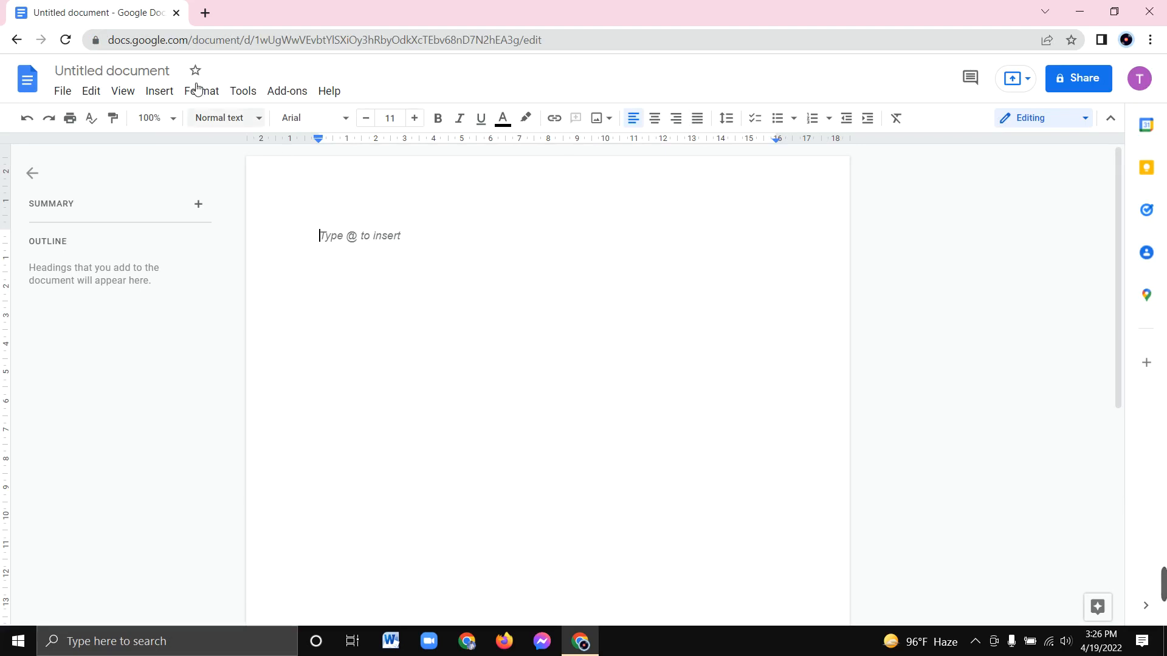
{"action": "left_click", "coordinate": [161, 91]}
{"action": "mouse_move", "coordinate": [173, 170]}
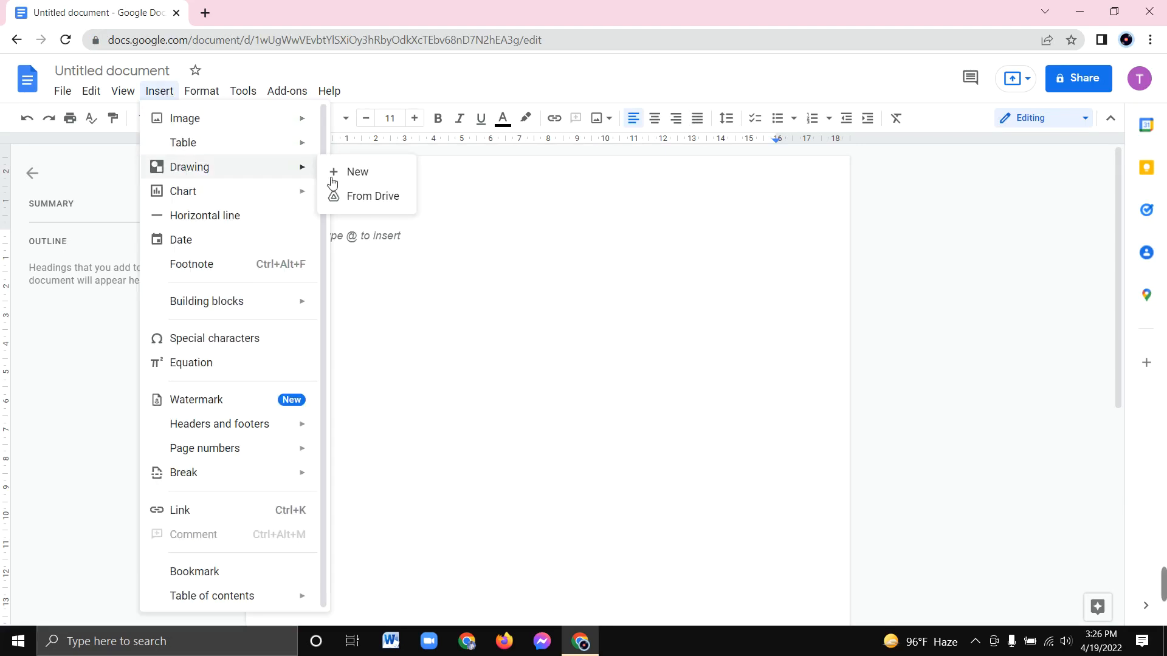
{"action": "left_click", "coordinate": [358, 173]}
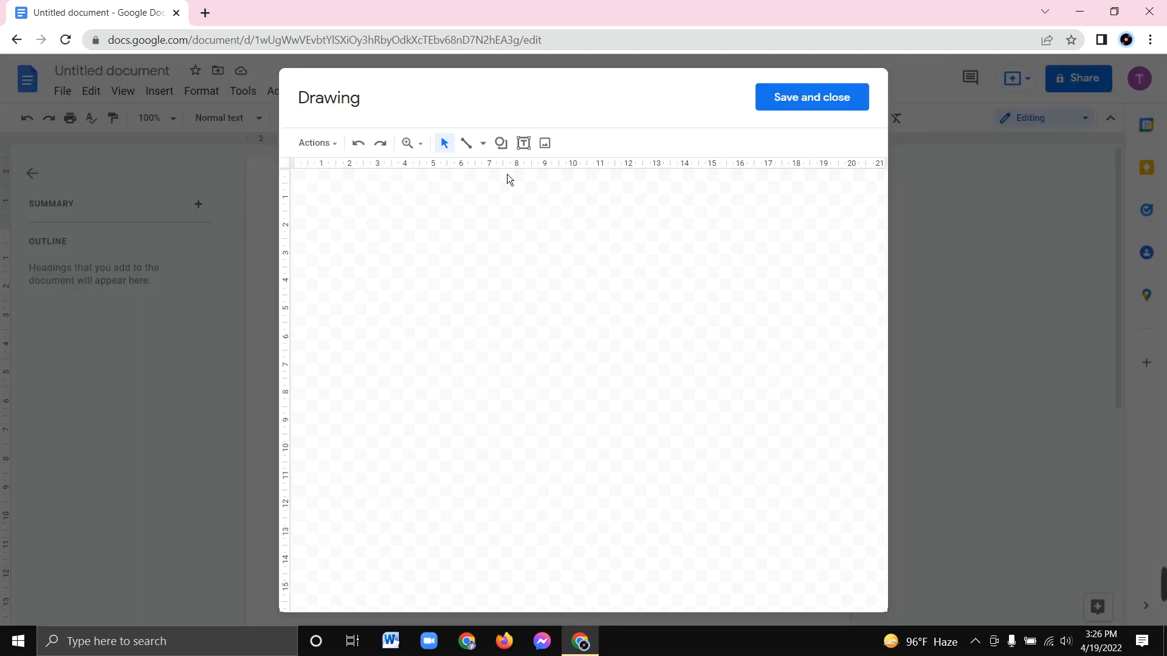
{"action": "left_click", "coordinate": [483, 143]}
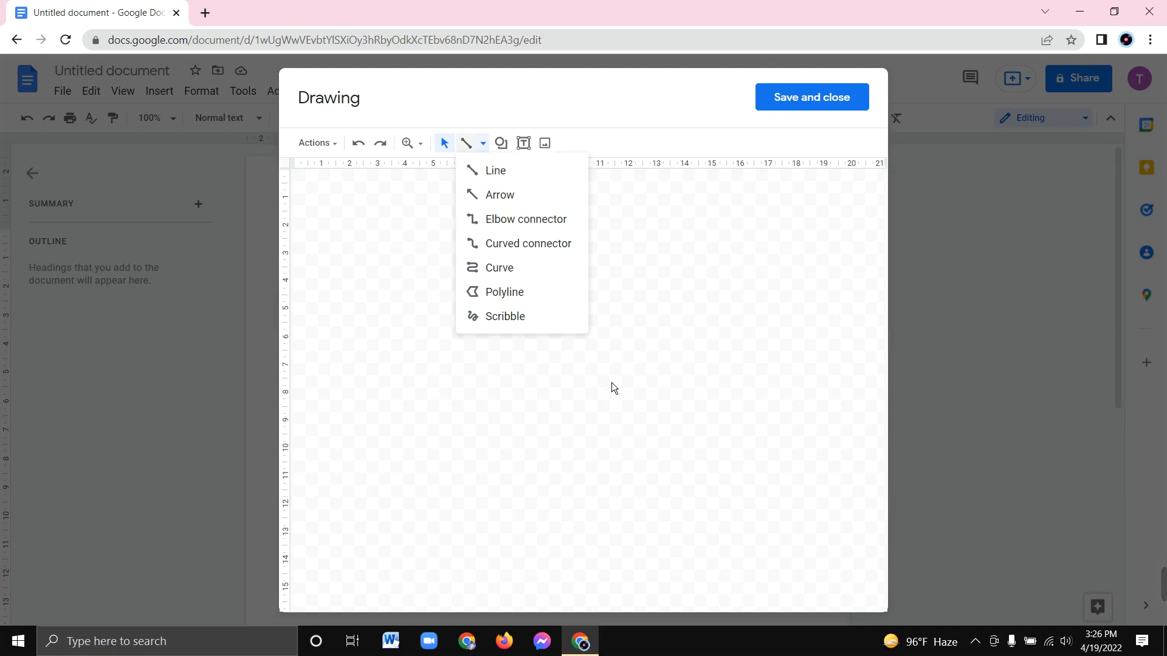
{"action": "left_click", "coordinate": [422, 330]}
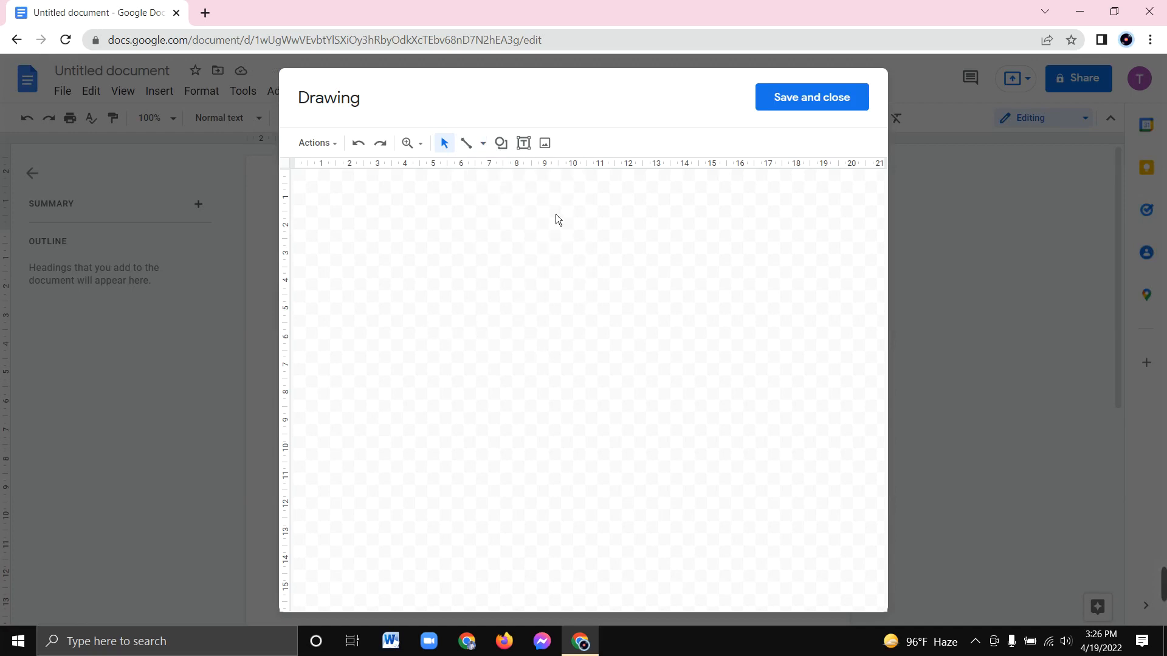
Step: Draw a dodecagon about 2.7 cm wide and 3 cm high in the canvas's upper-left area and open it for text entry
{"action": "left_click", "coordinate": [502, 144]}
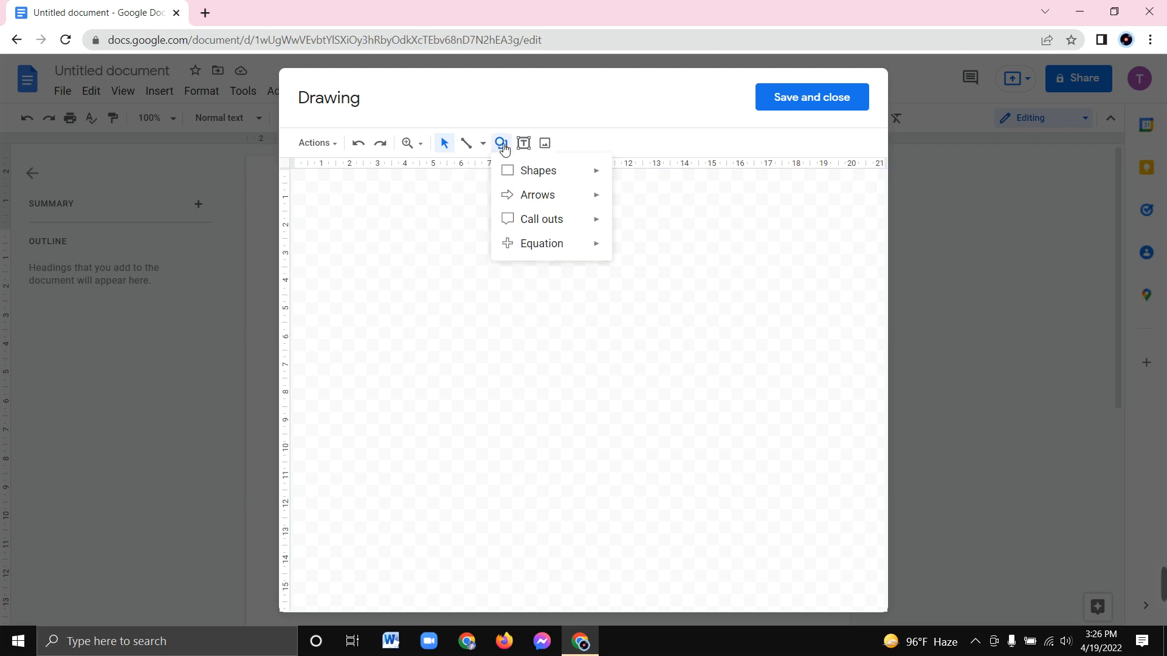
{"action": "mouse_move", "coordinate": [536, 171]}
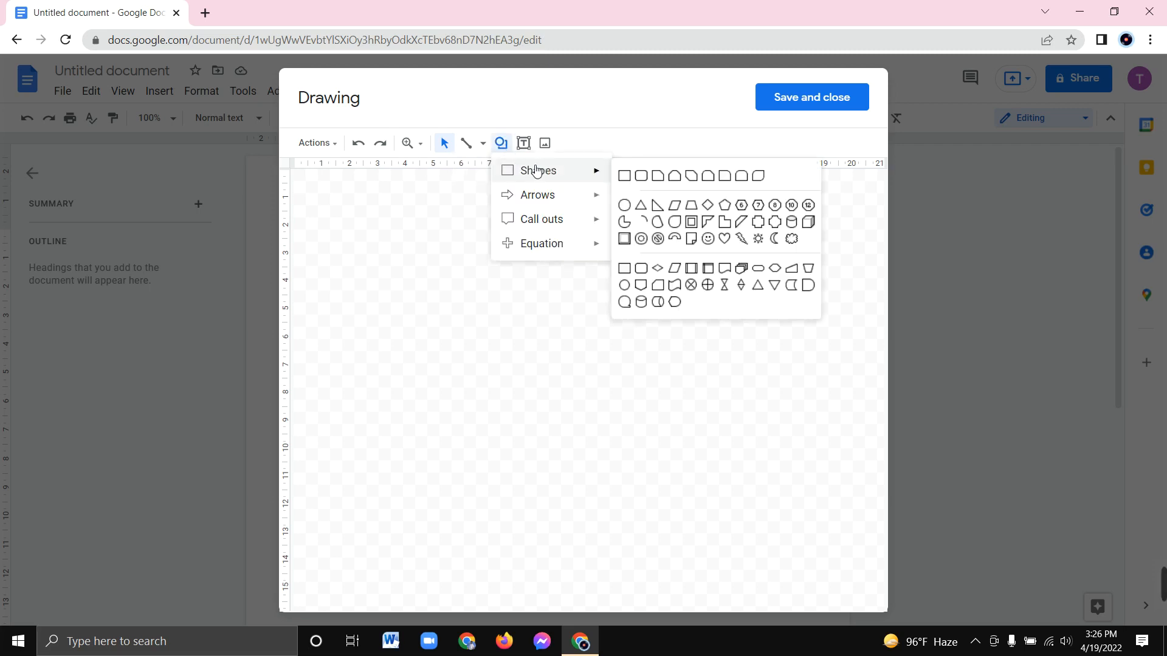
{"action": "left_click", "coordinate": [809, 205]}
{"action": "left_click_drag", "start_coordinate": [377, 212], "coordinate": [459, 305]}
{"action": "left_click", "coordinate": [480, 260]}
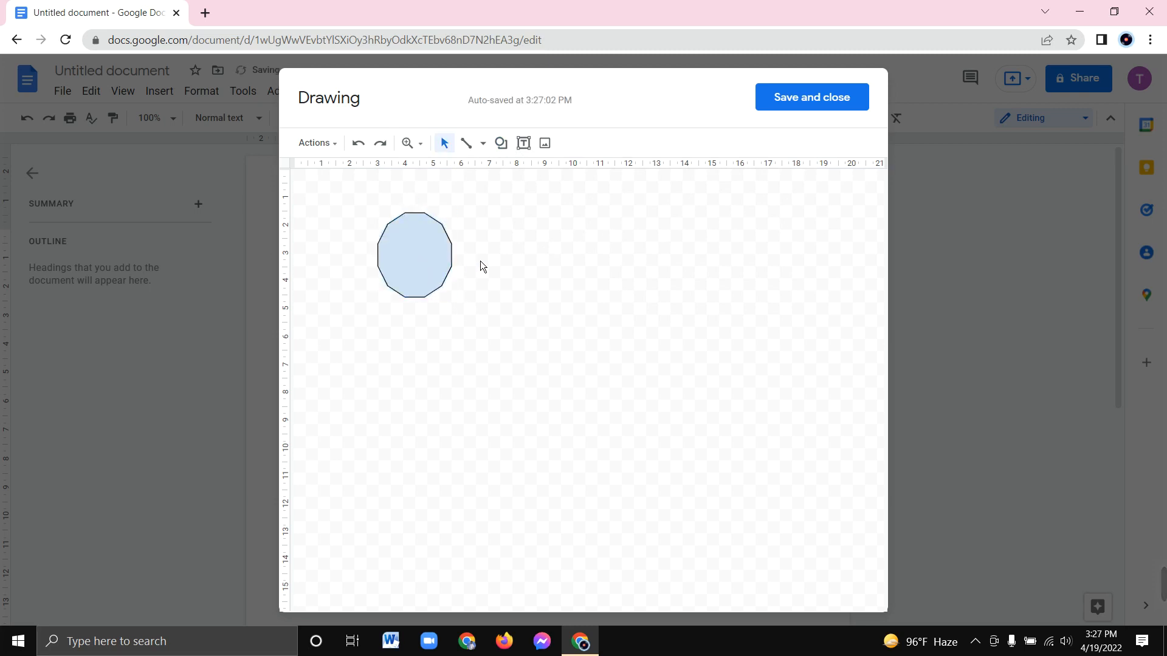
{"action": "double_click", "coordinate": [410, 257]}
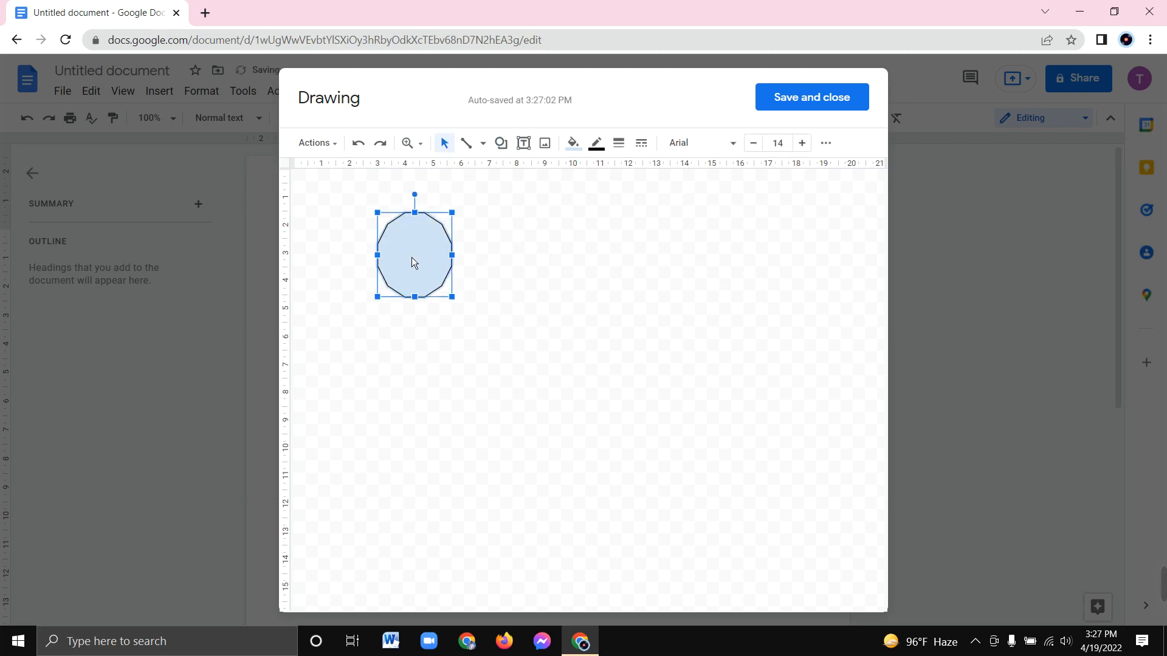
{"action": "left_click", "coordinate": [585, 242]}
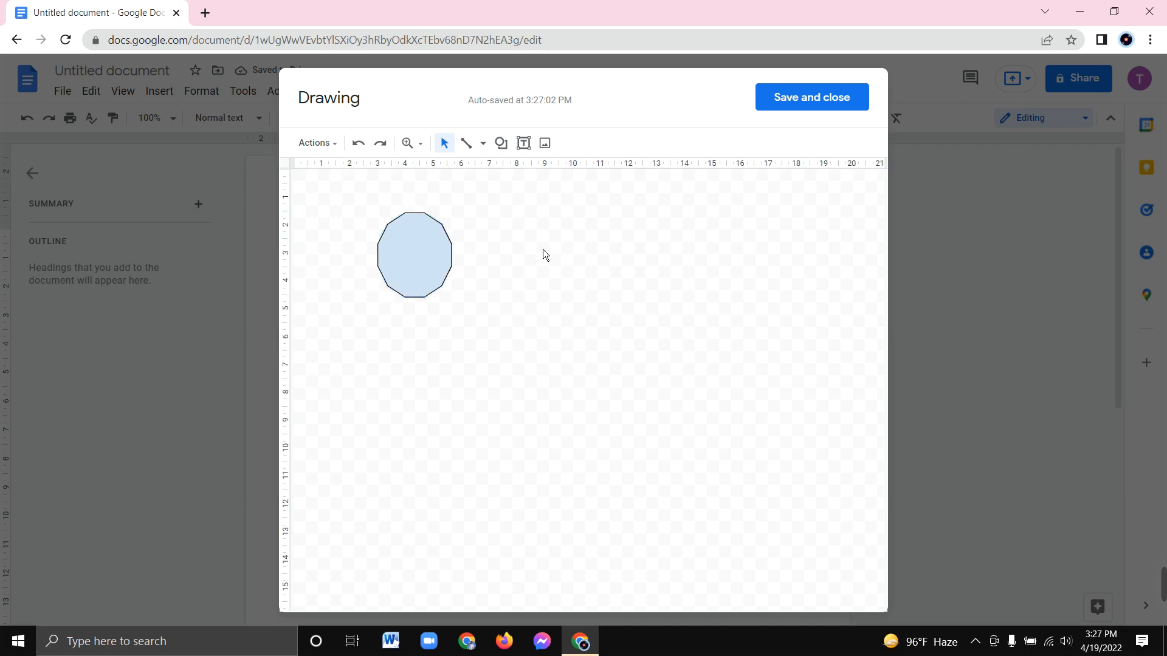
{"action": "double_click", "coordinate": [418, 258]}
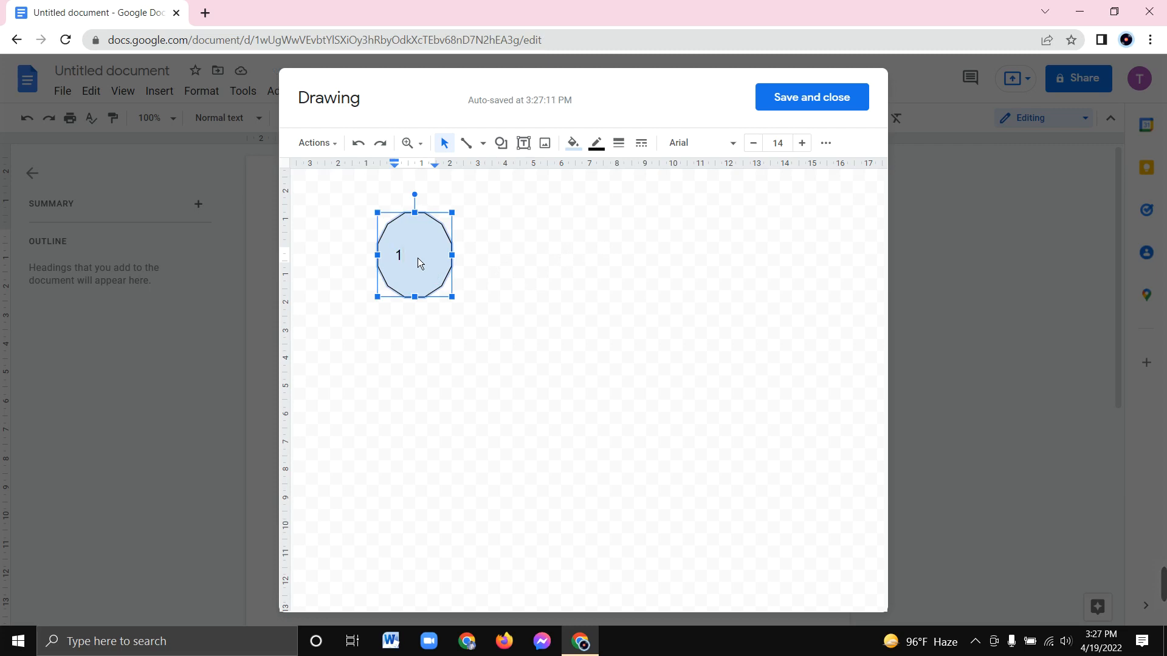
{"action": "type", "text": "17igby"}
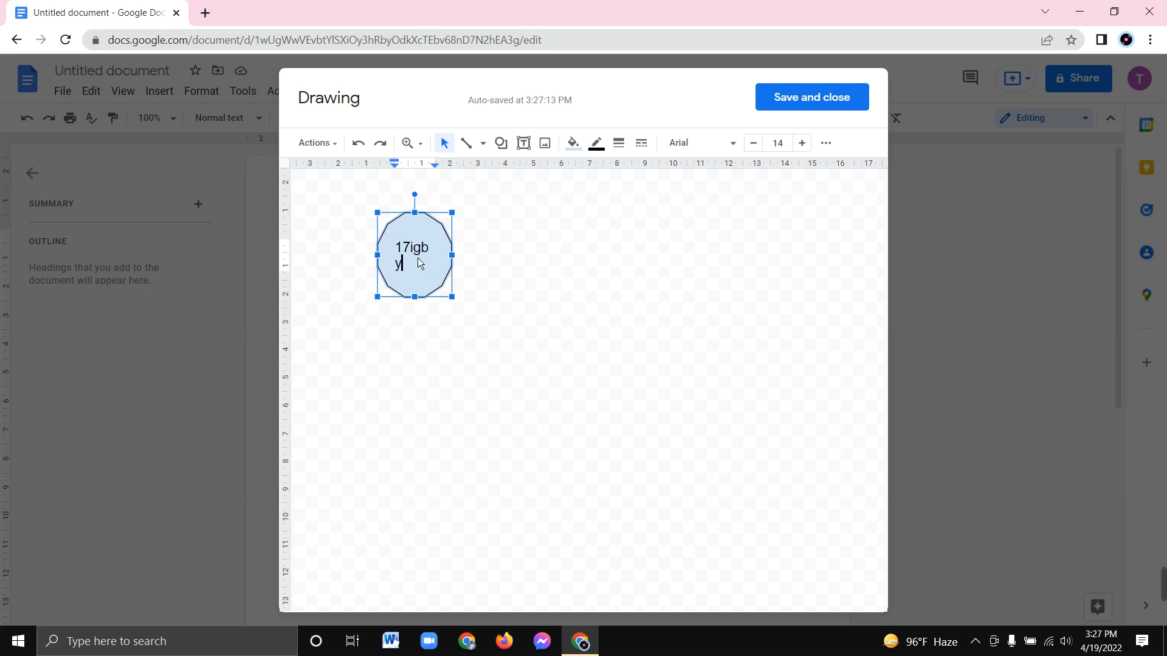
{"action": "type", "text": "trde45s5drguy"}
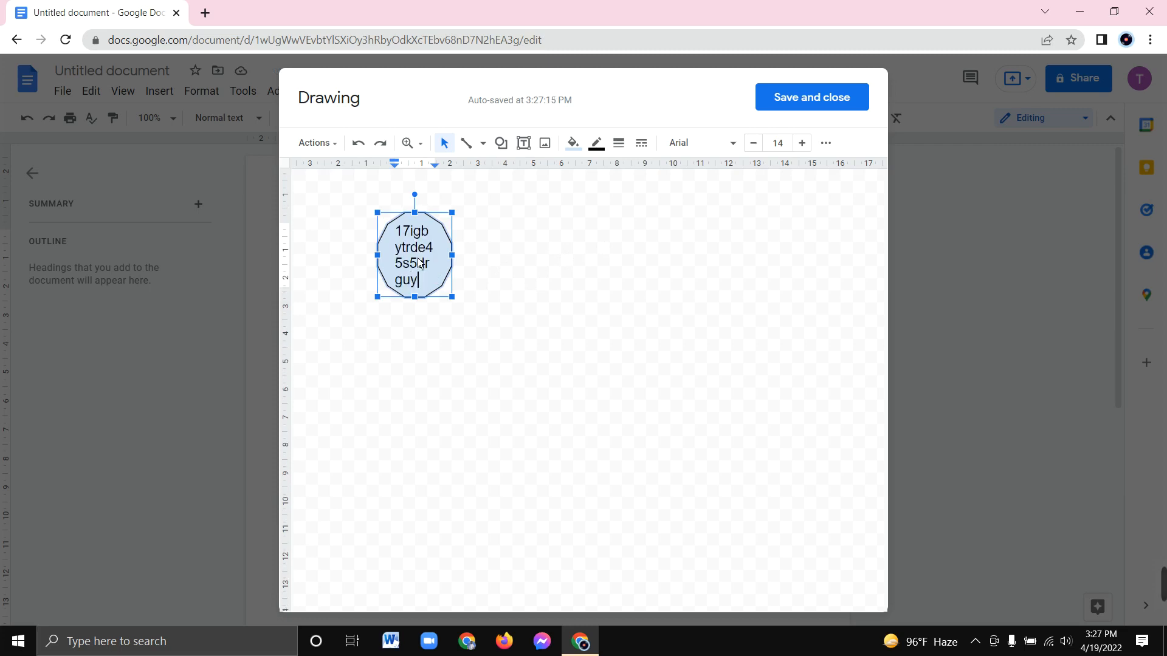
{"action": "type", "text": "gytfytdtrsre"}
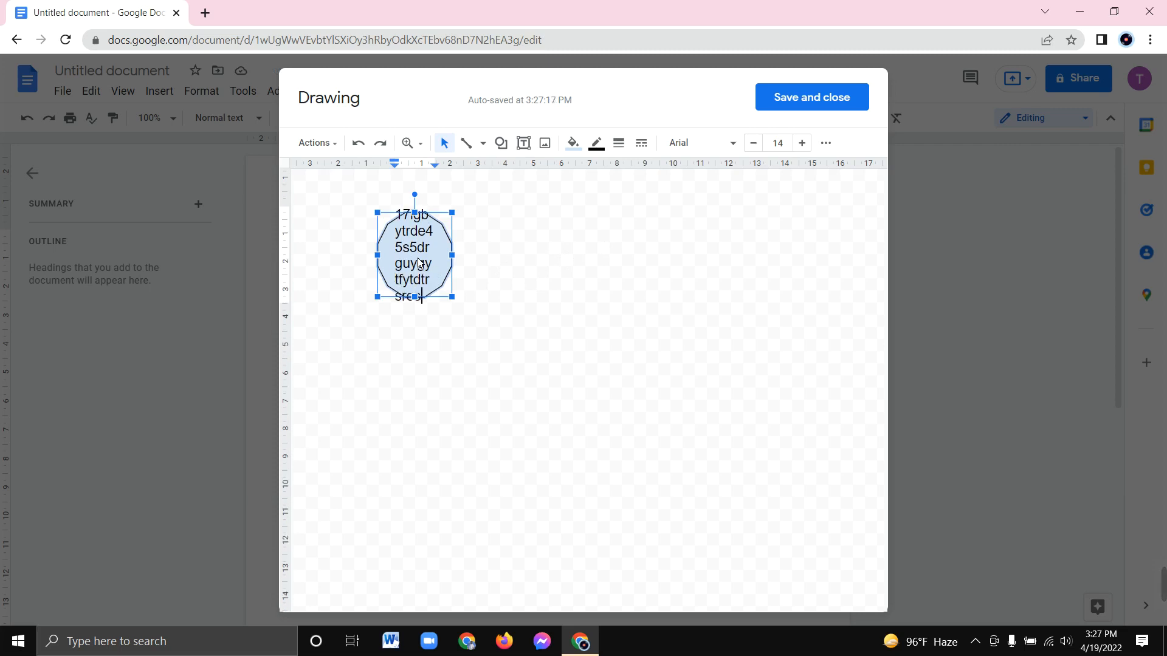
{"action": "key", "text": "BackSpace"}
{"action": "key", "text": "BackSpace"}
{"action": "key", "text": "BackSpace"}
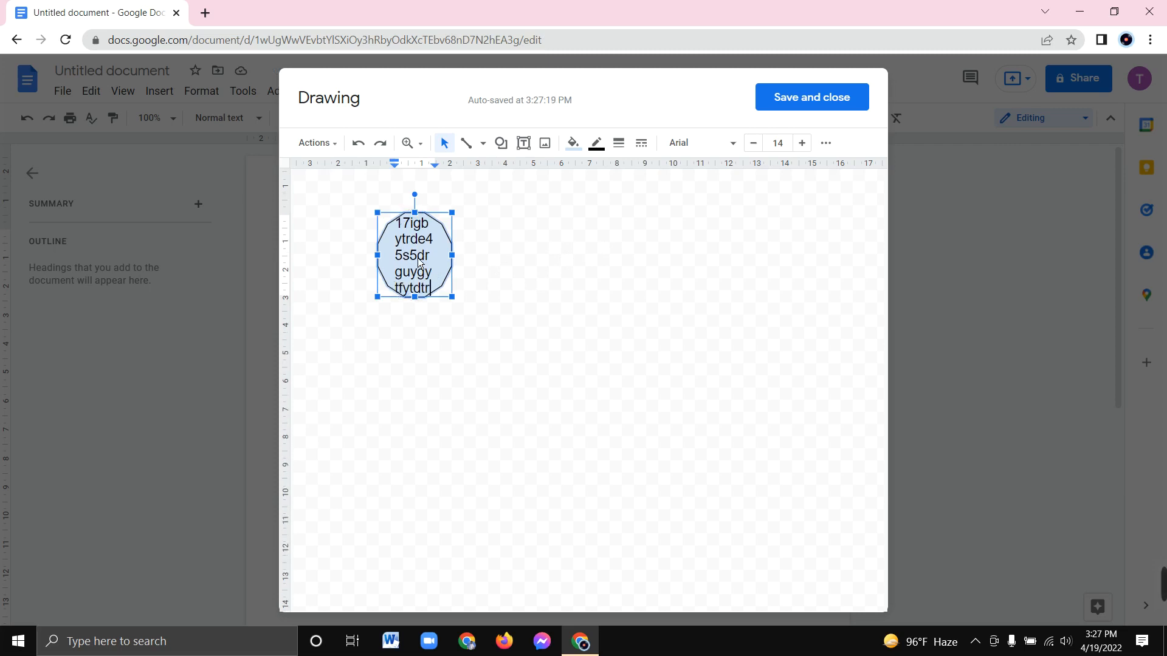
{"action": "key", "text": "BackSpace"}
{"action": "key", "text": "BackSpace"}
{"action": "key", "text": "BackSpace"}
{"action": "key", "text": "BackSpace"}
{"action": "key", "text": "BackSpace"}
{"action": "key", "text": "BackSpace"}
{"action": "key", "text": "BackSpace"}
{"action": "key", "text": "BackSpace"}
{"action": "key", "text": "BackSpace"}
{"action": "key", "text": "BackSpace"}
{"action": "key", "text": "BackSpace"}
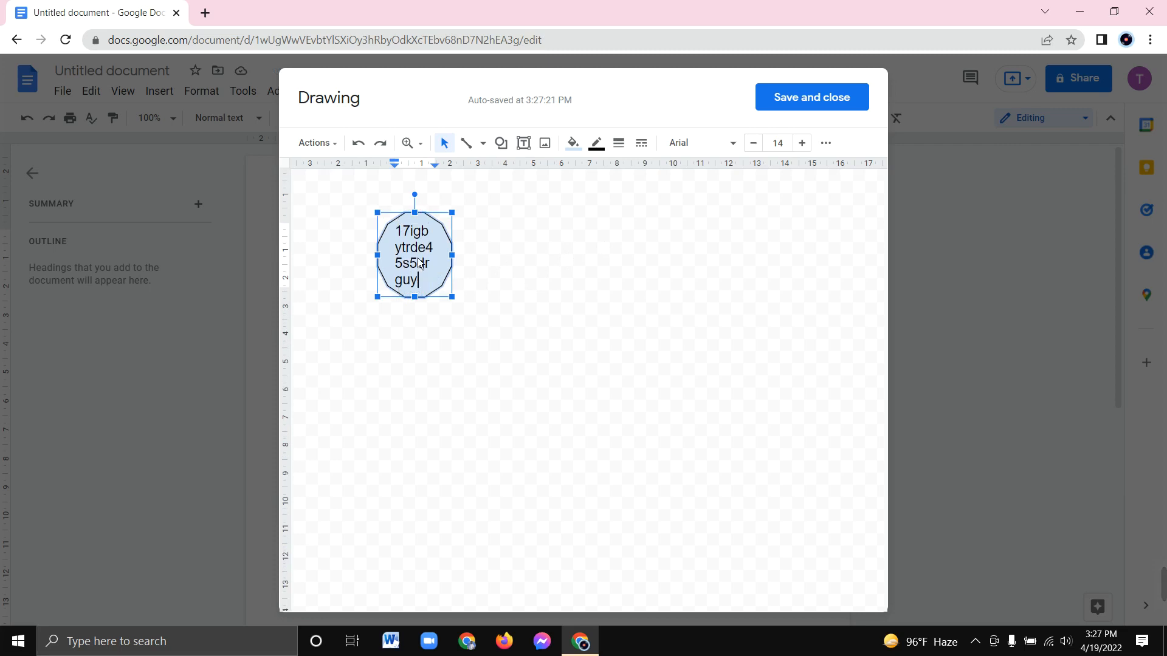
{"action": "key", "text": "BackSpace"}
{"action": "key", "text": "BackSpace"}
{"action": "key", "text": "BackSpace"}
{"action": "key", "text": "BackSpace"}
{"action": "key", "text": "BackSpace"}
{"action": "key", "text": "BackSpace"}
{"action": "key", "text": "BackSpace"}
{"action": "key", "text": "BackSpace"}
{"action": "key", "text": "BackSpace"}
{"action": "key", "text": "BackSpace"}
{"action": "key", "text": "BackSpace"}
{"action": "key", "text": "BackSpace"}
{"action": "key", "text": "BackSpace"}
{"action": "key", "text": "BackSpace"}
{"action": "key", "text": "BackSpace"}
{"action": "key", "text": "BackSpace"}
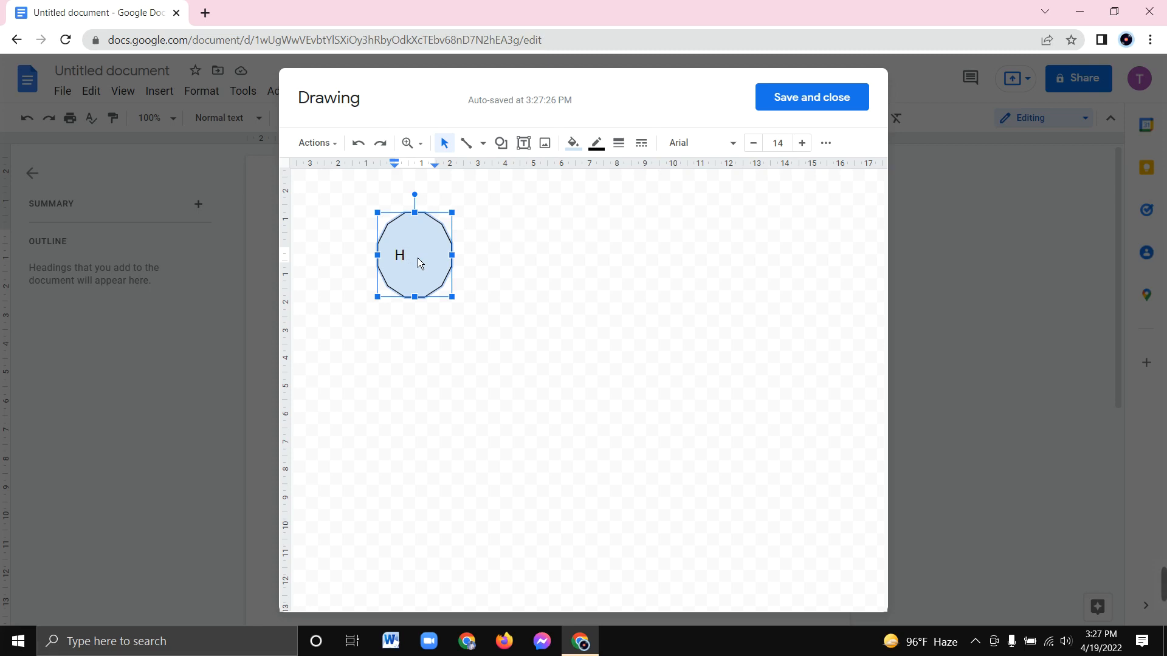
Step: Label the dodecagon with a person's first name, replacing any leftover text
{"action": "key", "text": "BackSpace"}
{"action": "type", "text": "Rifat"}
{"action": "left_click", "coordinate": [601, 313]}
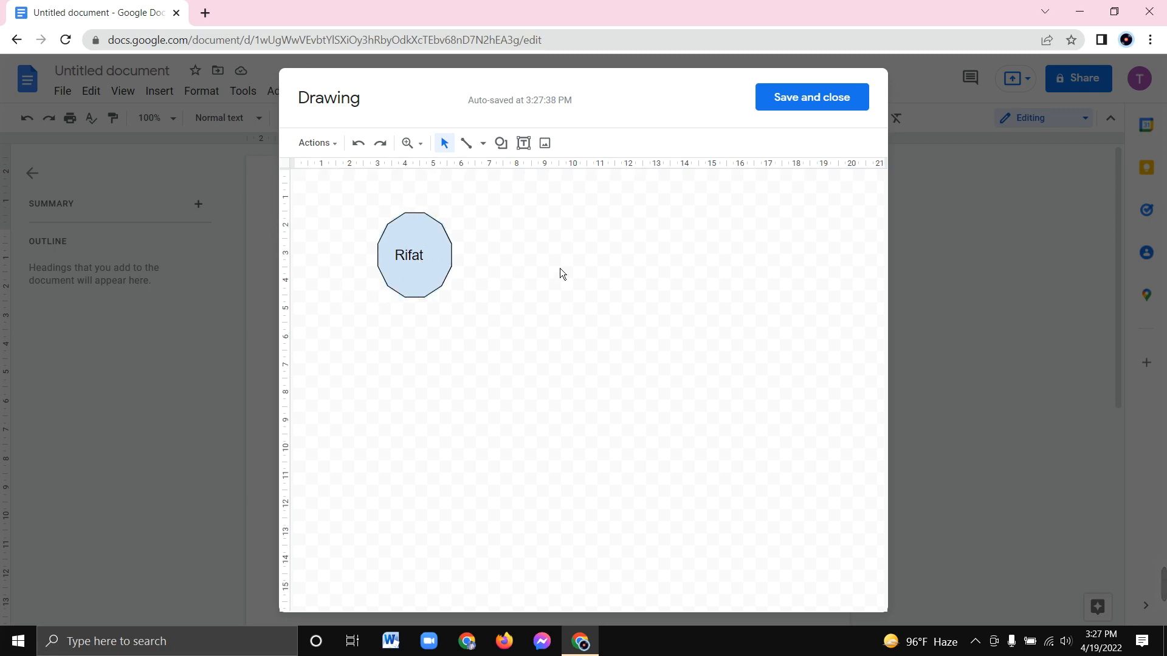
Step: Draw a cross shape about 4 cm wide and 2 cm high right of the dodecagon and label it with another person's first name
{"action": "left_click", "coordinate": [501, 143]}
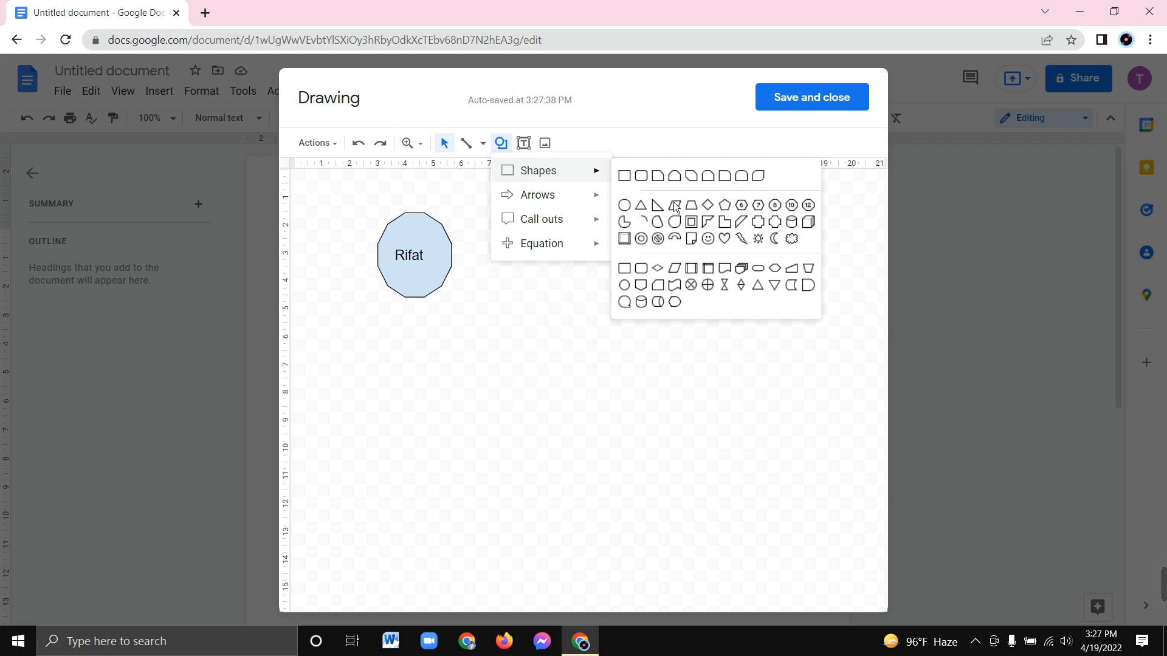
{"action": "left_click", "coordinate": [764, 222]}
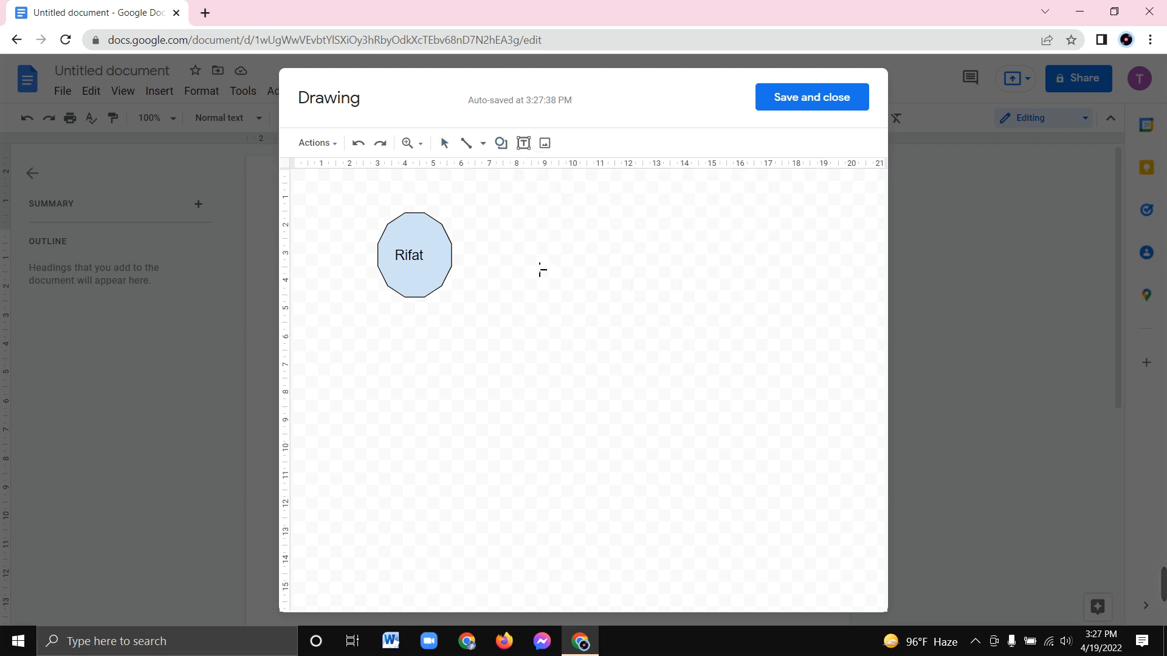
{"action": "left_click_drag", "start_coordinate": [490, 230], "coordinate": [603, 289]}
{"action": "double_click", "coordinate": [545, 258]}
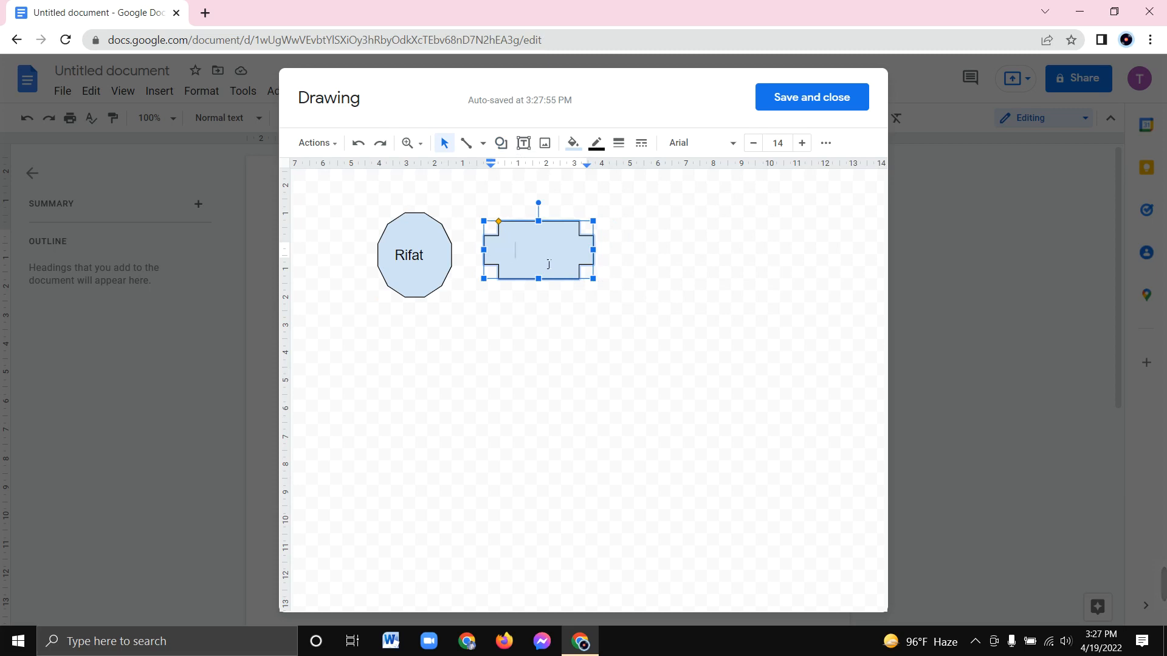
{"action": "type", "text": "sagor"}
{"action": "left_click", "coordinate": [567, 321]}
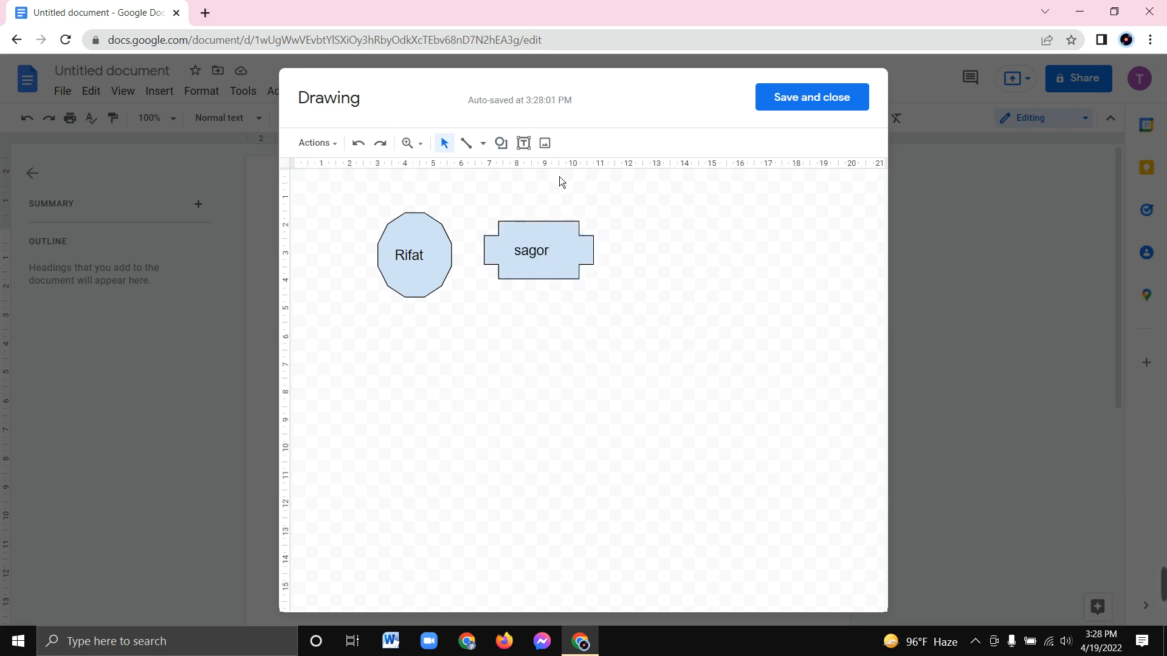
Step: Draw a cloud shape about 4.8 cm wide and 4.5 cm high below the cross
{"action": "left_click", "coordinate": [502, 144]}
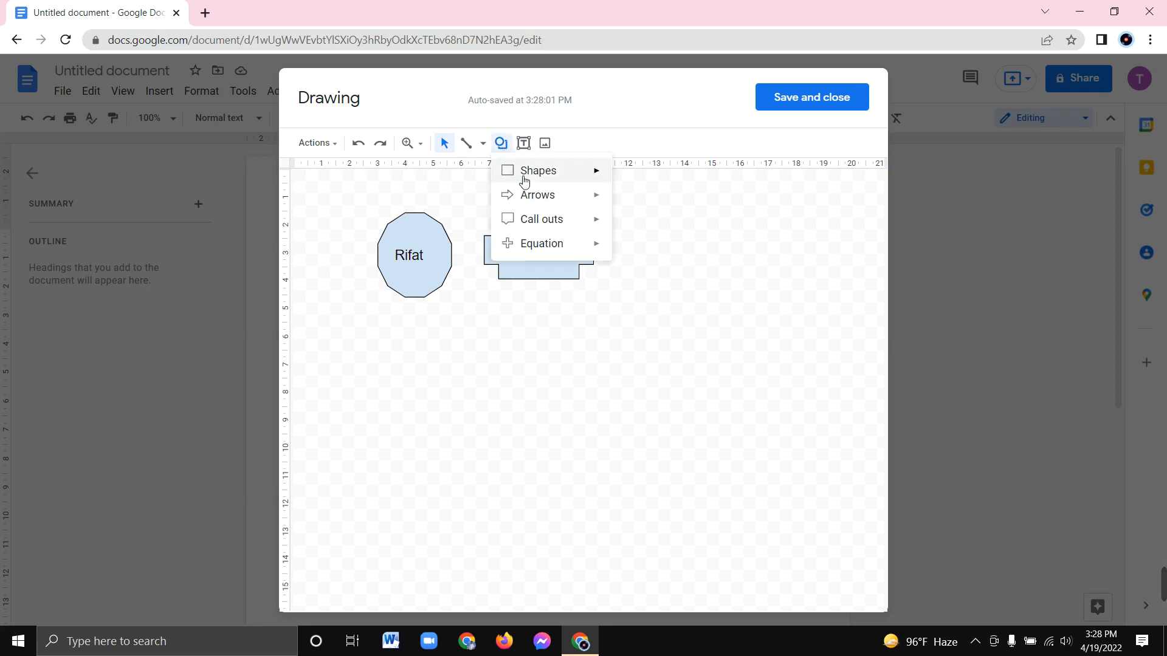
{"action": "mouse_move", "coordinate": [527, 180]}
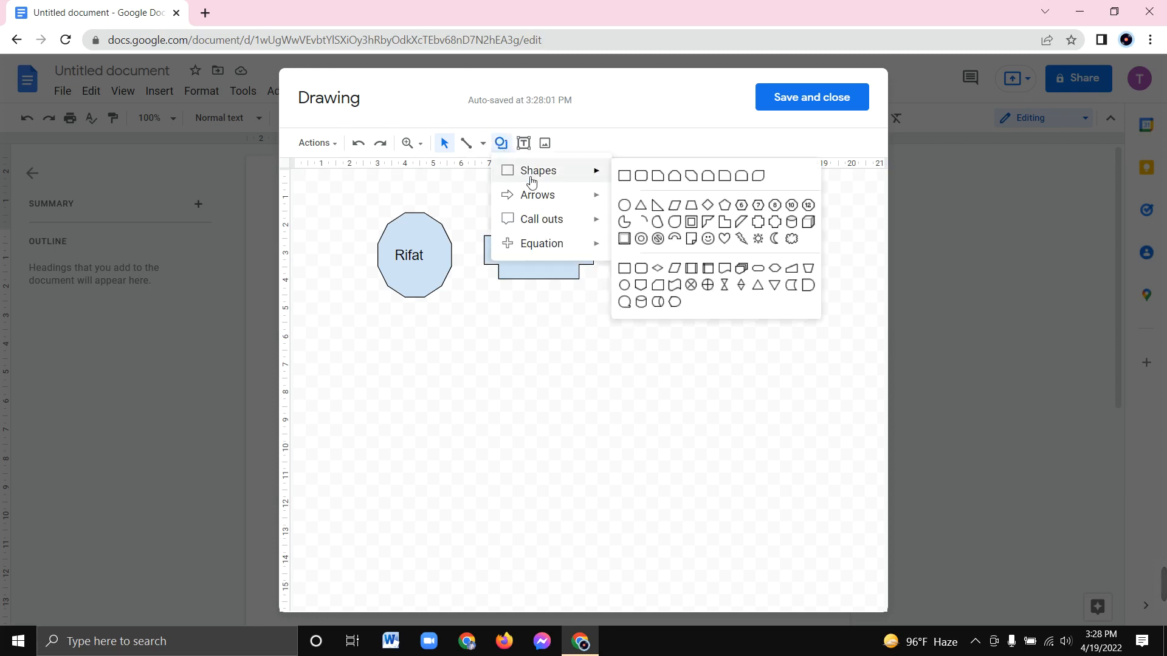
{"action": "left_click", "coordinate": [792, 238]}
{"action": "mouse_move", "coordinate": [485, 316]}
{"action": "left_mouse_down"}
{"action": "mouse_move", "coordinate": [570, 336]}
{"action": "mouse_move", "coordinate": [625, 473]}
{"action": "mouse_move", "coordinate": [618, 440]}
{"action": "left_mouse_up"}
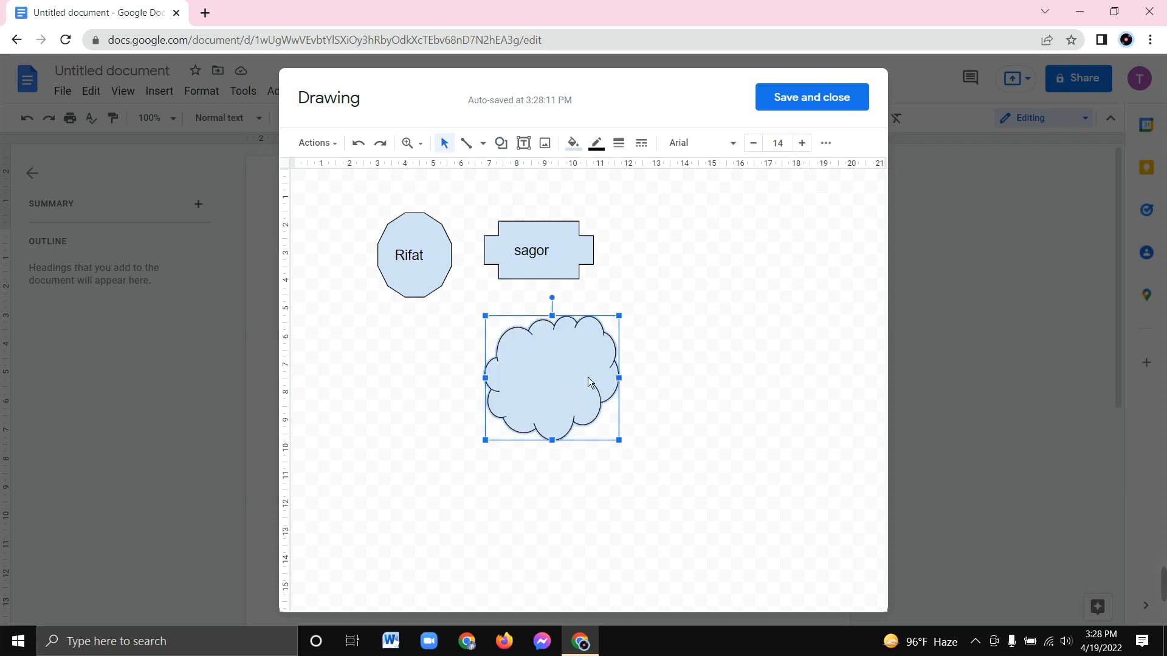
Step: Label the cloud with a third person's first name and move it about 6 cm left, below the dodecagon
{"action": "double_click", "coordinate": [555, 379]}
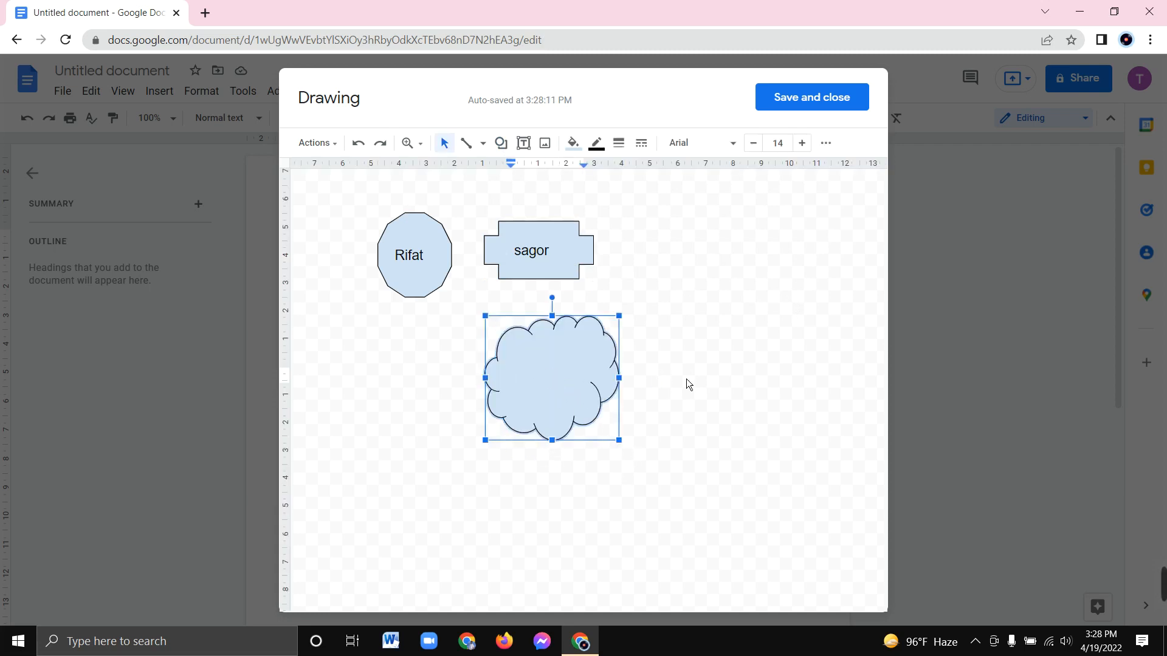
{"action": "type", "text": "megh"}
{"action": "key", "text": "Return"}
{"action": "left_click", "coordinate": [685, 382]}
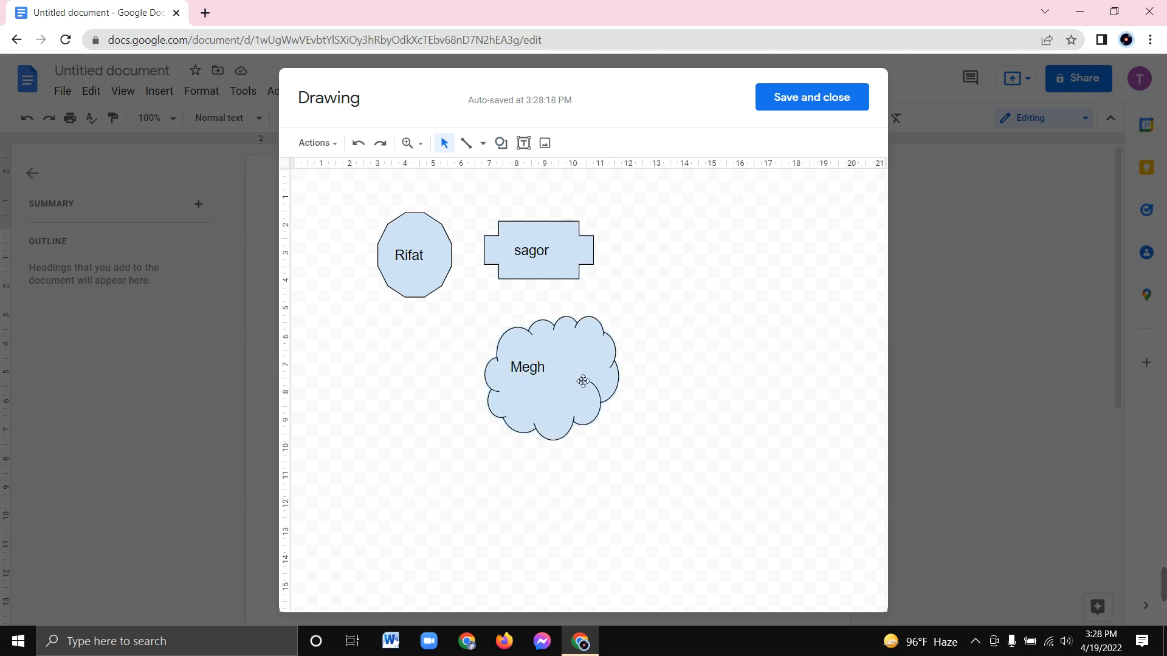
{"action": "left_click_drag", "start_coordinate": [583, 382], "coordinate": [416, 381]}
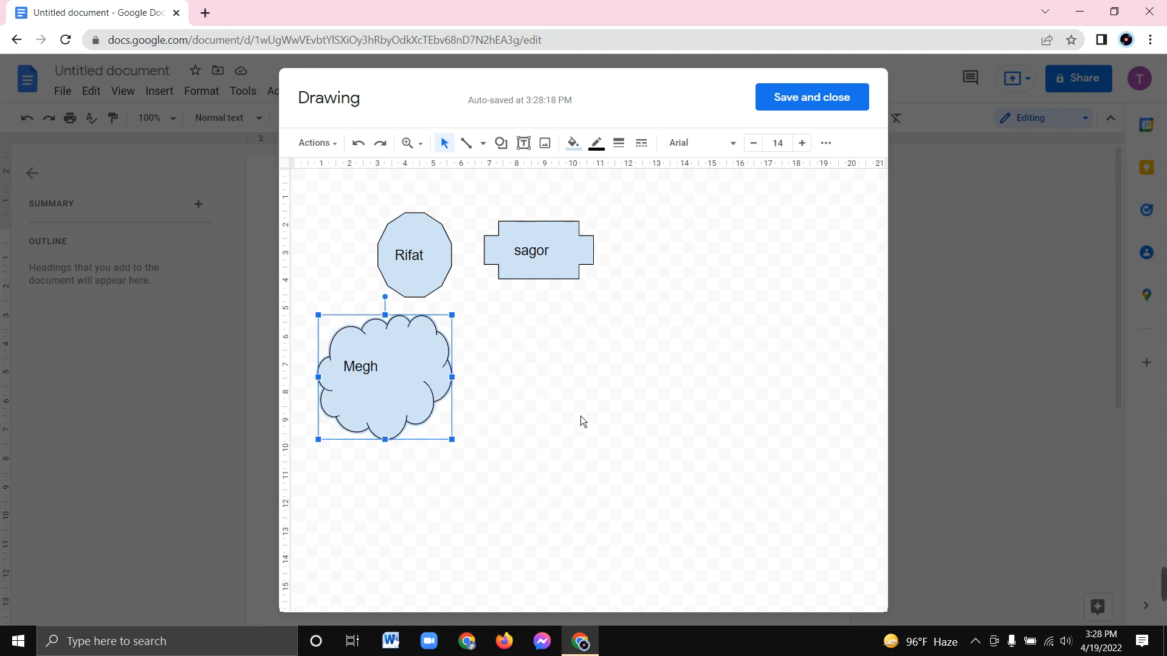
{"action": "left_click", "coordinate": [578, 419]}
Step: Move the cross about 8 cm to the right and give it a green outline
{"action": "left_click", "coordinate": [539, 257]}
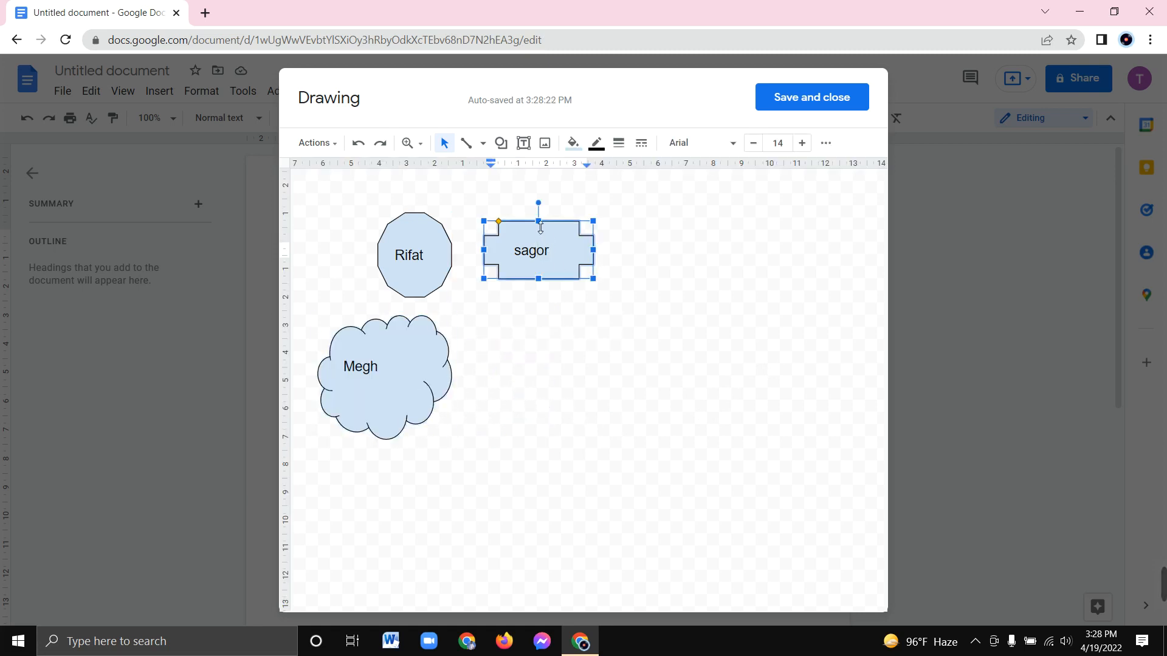
{"action": "left_click_drag", "start_coordinate": [512, 227], "coordinate": [733, 226]}
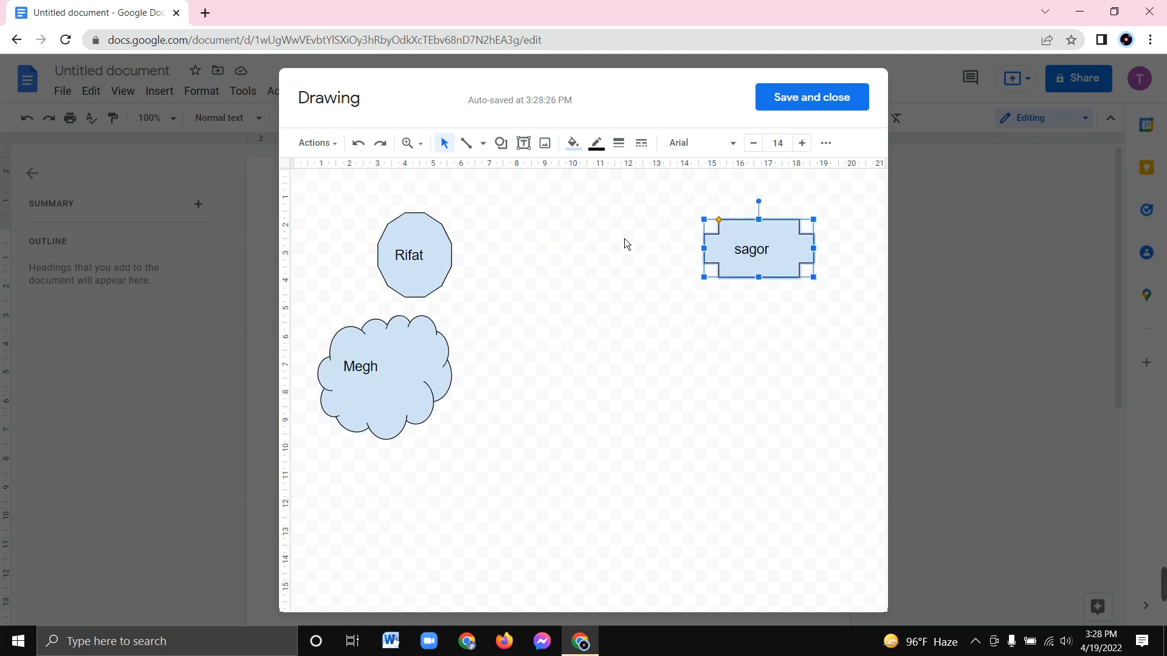
{"action": "left_click", "coordinate": [596, 144]}
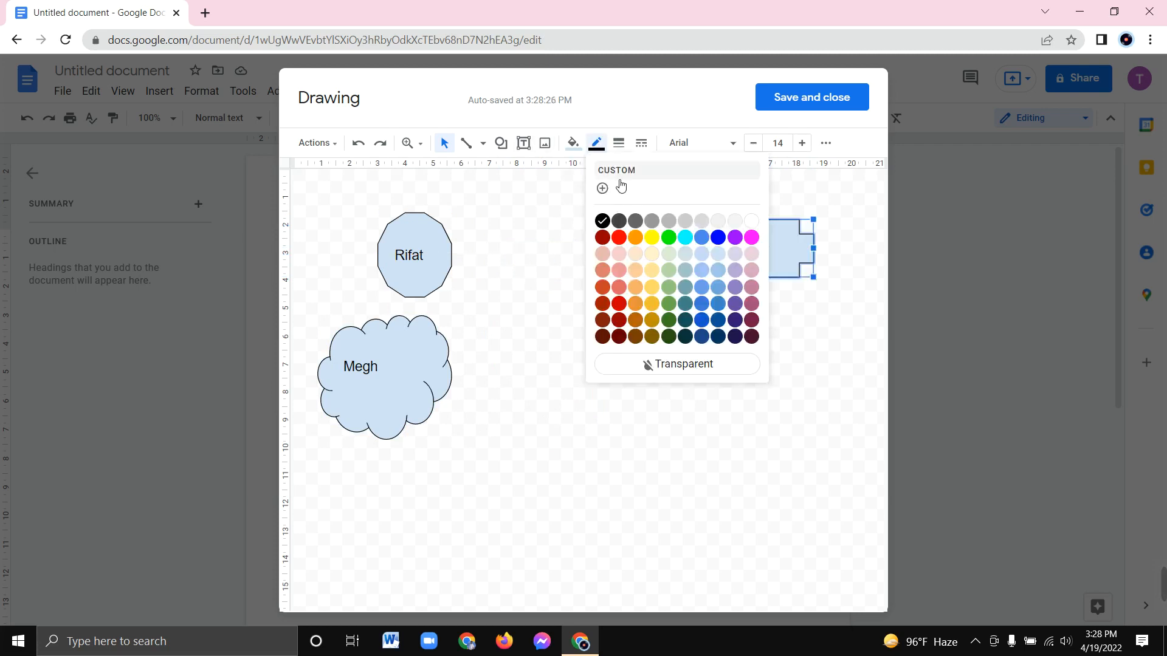
{"action": "left_click", "coordinate": [668, 237]}
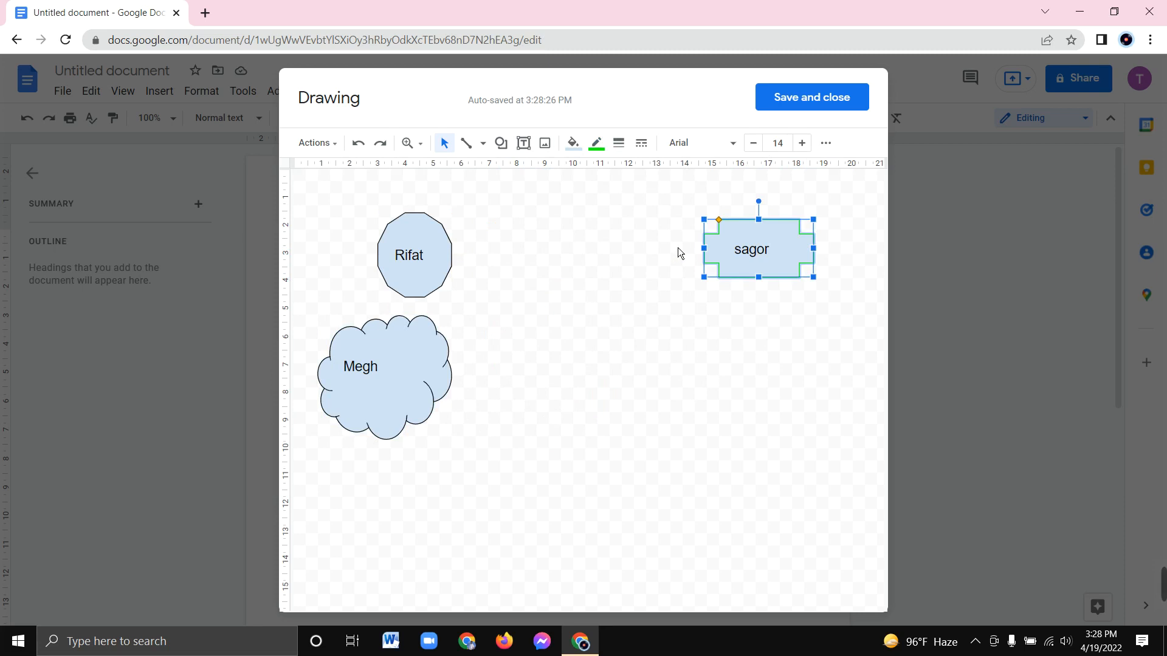
Step: Change the cross's outline colour to magenta
{"action": "left_click", "coordinate": [767, 265]}
{"action": "left_click_drag", "start_coordinate": [769, 249], "coordinate": [714, 252]}
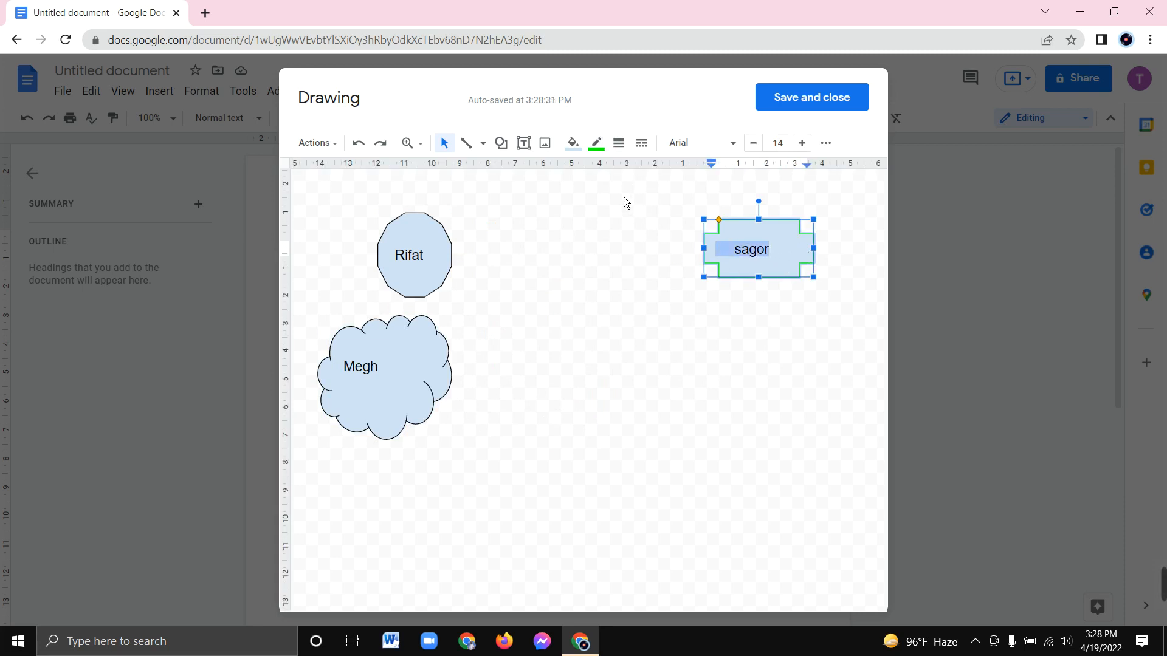
{"action": "left_click", "coordinate": [596, 143]}
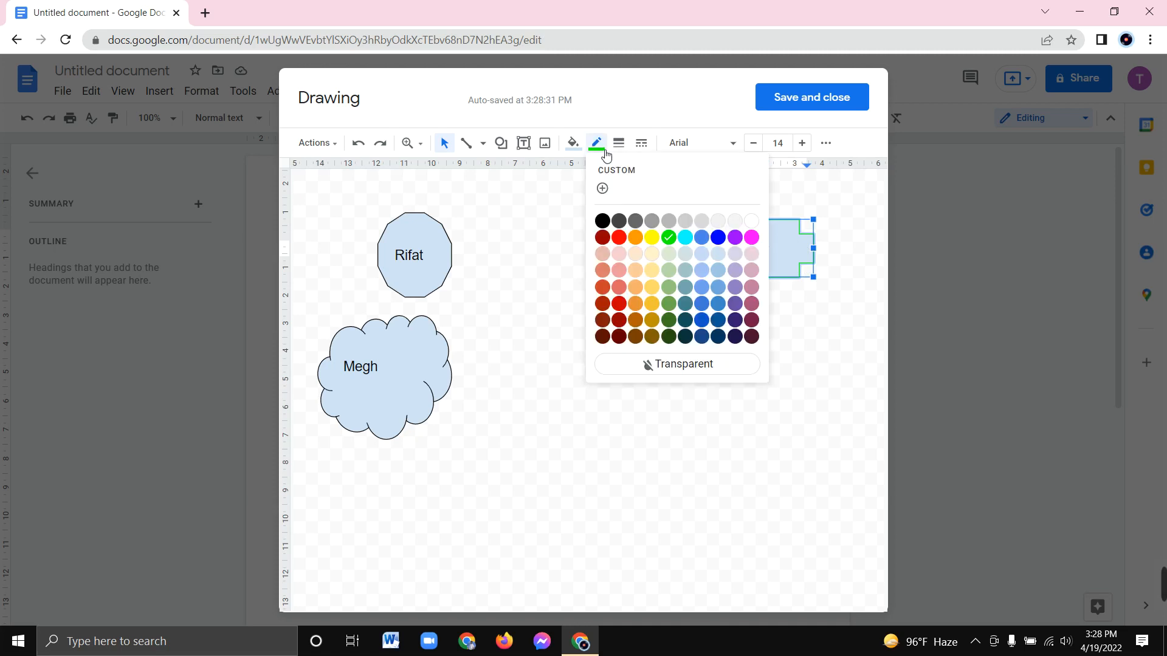
{"action": "left_click", "coordinate": [752, 237]}
{"action": "key", "text": "Escape"}
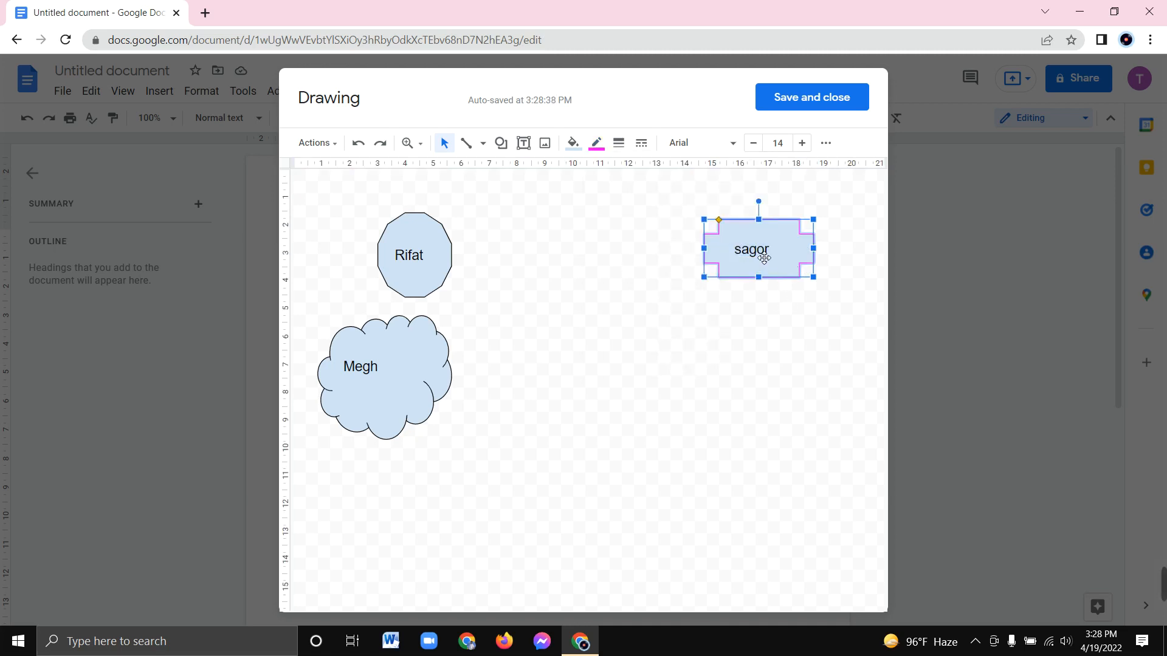
{"action": "left_click", "coordinate": [737, 322]}
Step: Reshape and reposition the cross in the canvas's upper-right area to about 3.3 cm wide and 2.6 cm high
{"action": "double_click", "coordinate": [750, 250]}
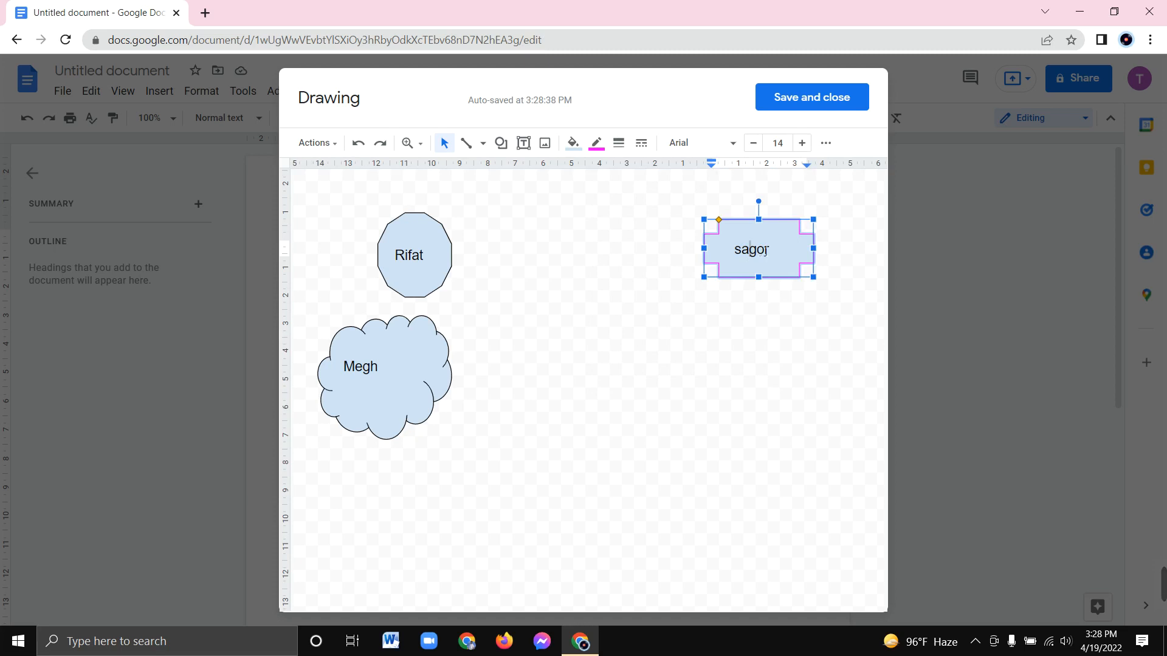
{"action": "left_click_drag", "start_coordinate": [704, 248], "coordinate": [615, 248]}
{"action": "left_click_drag", "start_coordinate": [828, 252], "coordinate": [856, 251]}
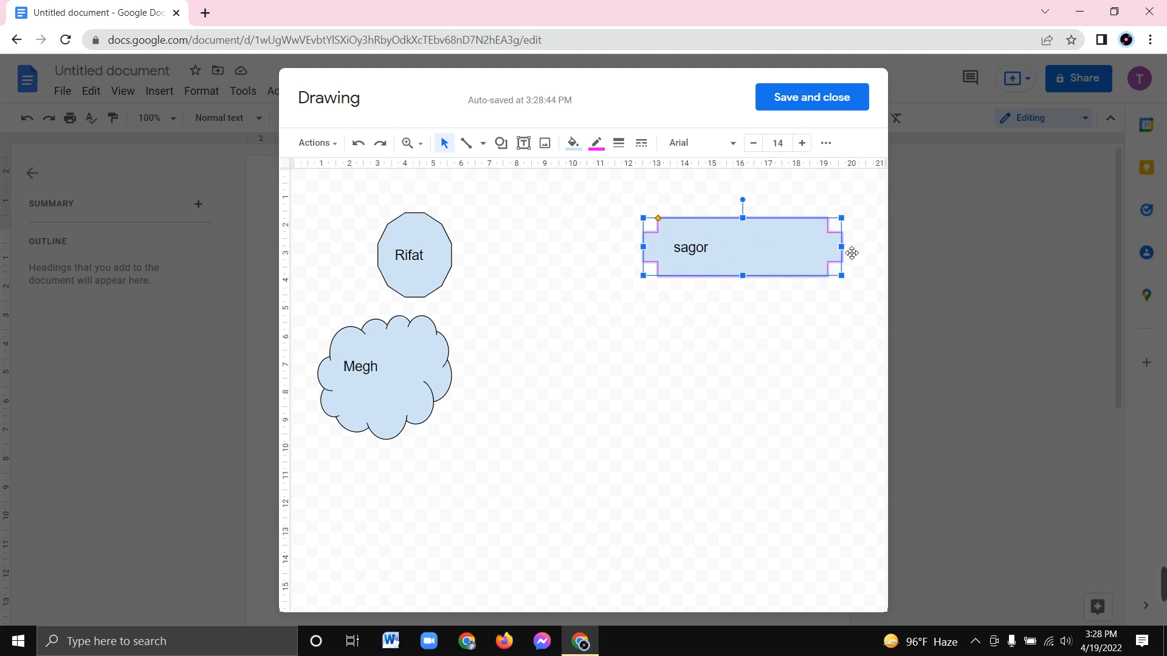
{"action": "left_click_drag", "start_coordinate": [654, 251], "coordinate": [772, 246]}
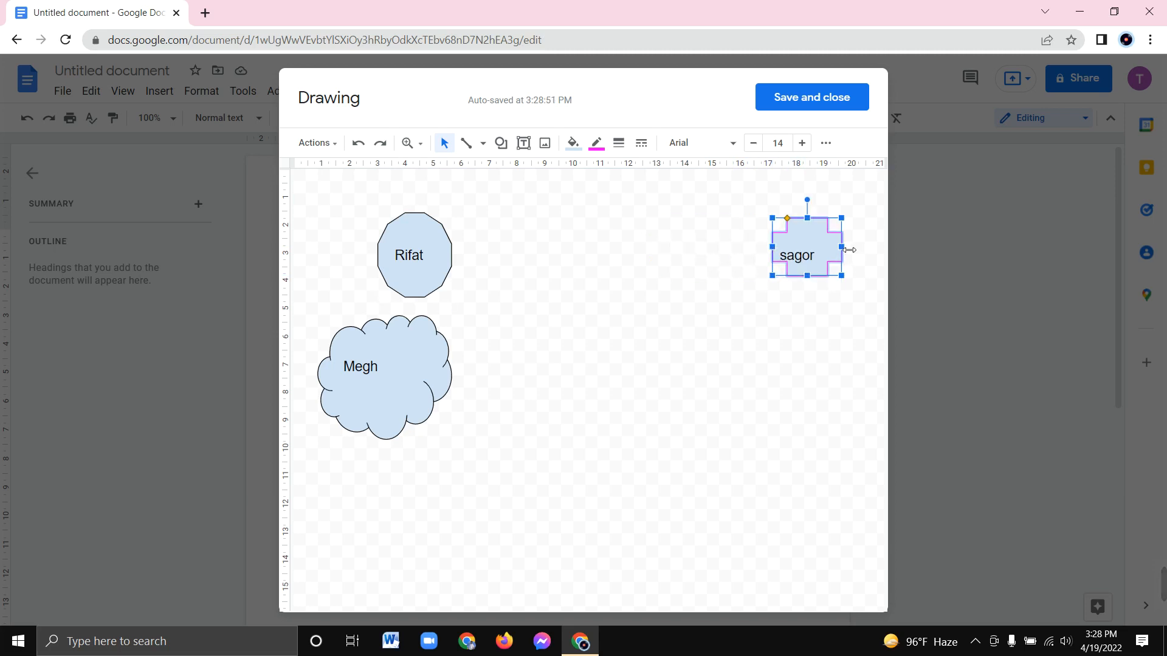
{"action": "left_click_drag", "start_coordinate": [848, 250], "coordinate": [669, 203]}
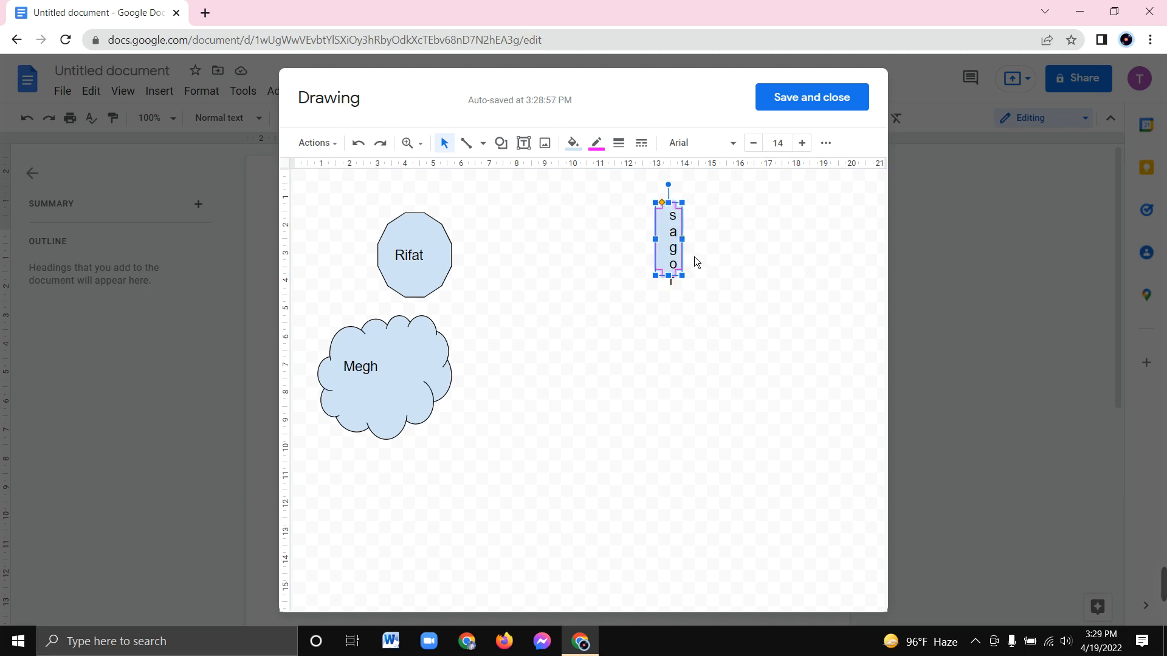
{"action": "left_click_drag", "start_coordinate": [687, 242], "coordinate": [753, 250]}
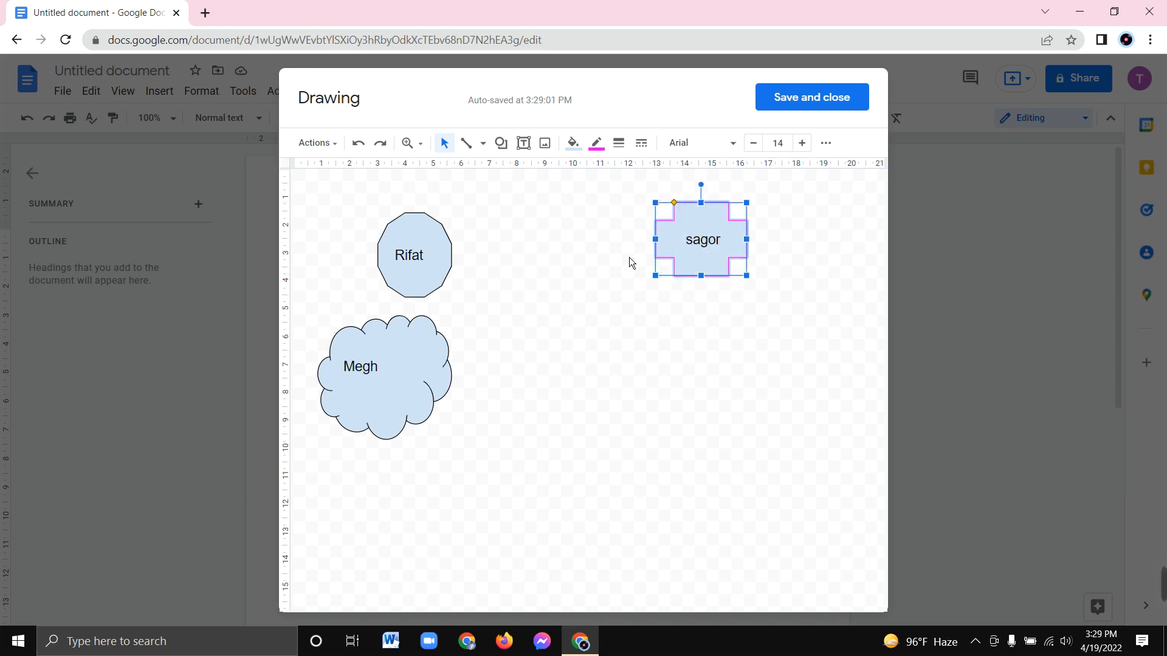
{"action": "left_click", "coordinate": [532, 264]}
Step: Draw an off-page connector shape about 5.3 cm wide and 2.1 cm high below the cross
{"action": "left_click", "coordinate": [501, 144]}
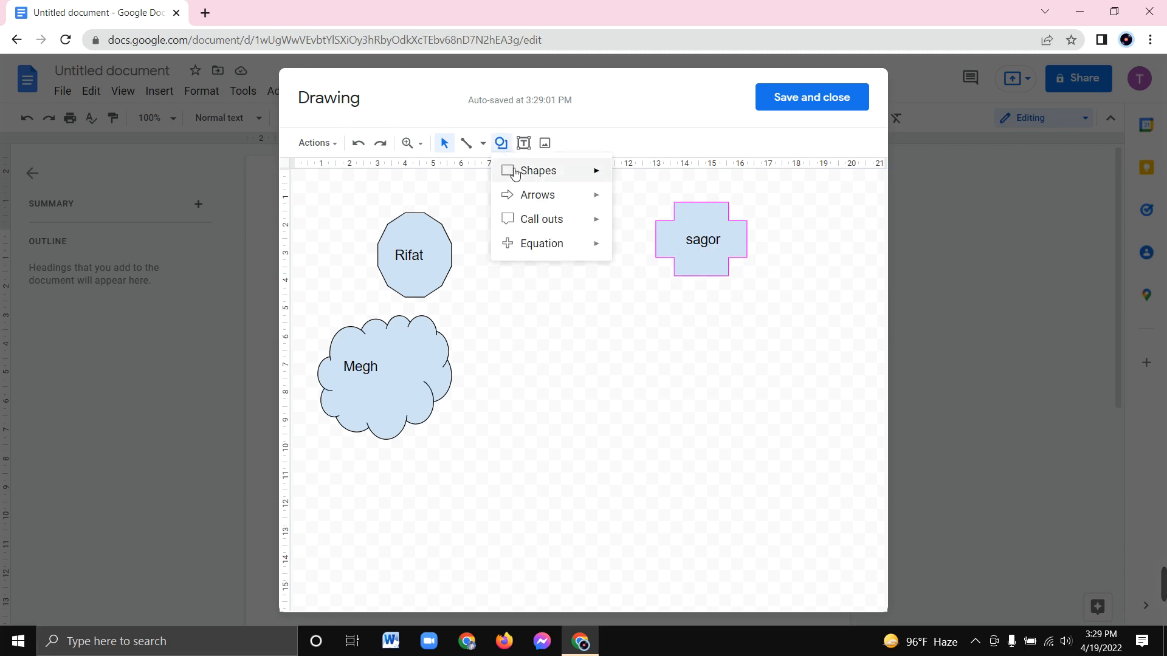
{"action": "mouse_move", "coordinate": [545, 172]}
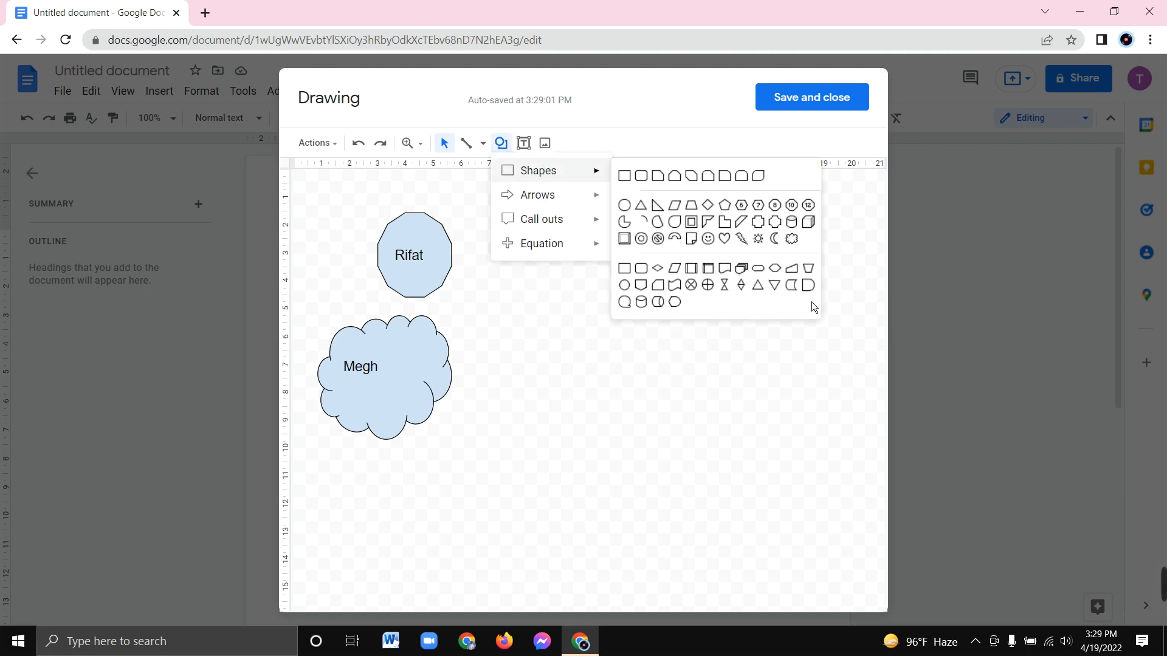
{"action": "left_click", "coordinate": [649, 292]}
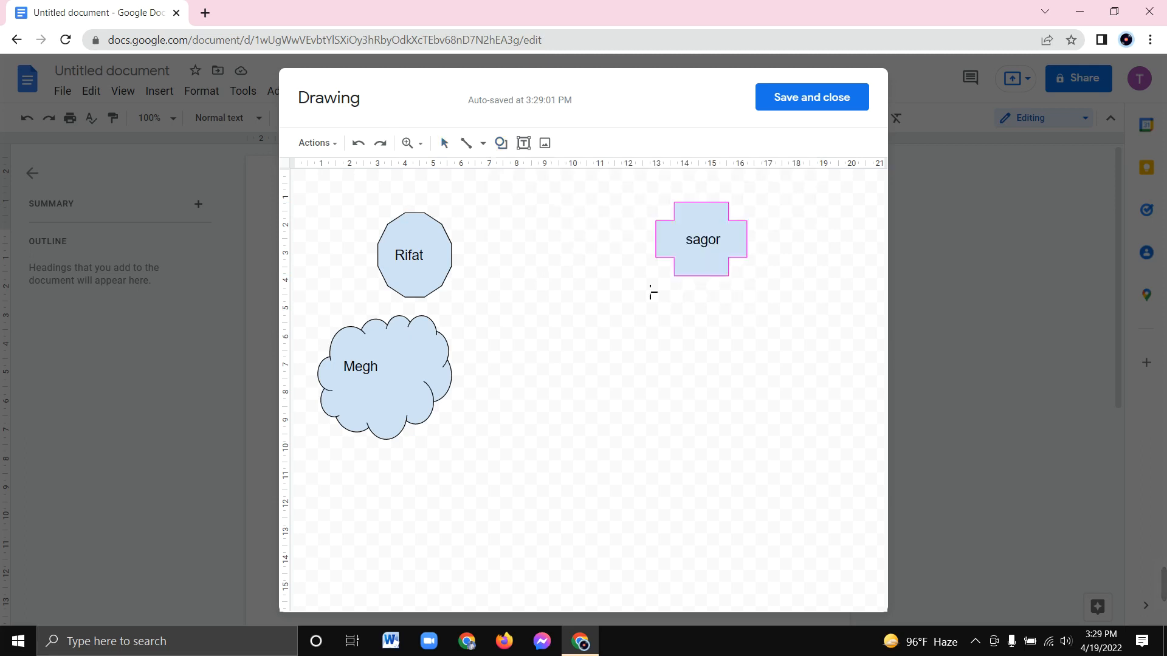
{"action": "left_click_drag", "start_coordinate": [565, 380], "coordinate": [713, 320]}
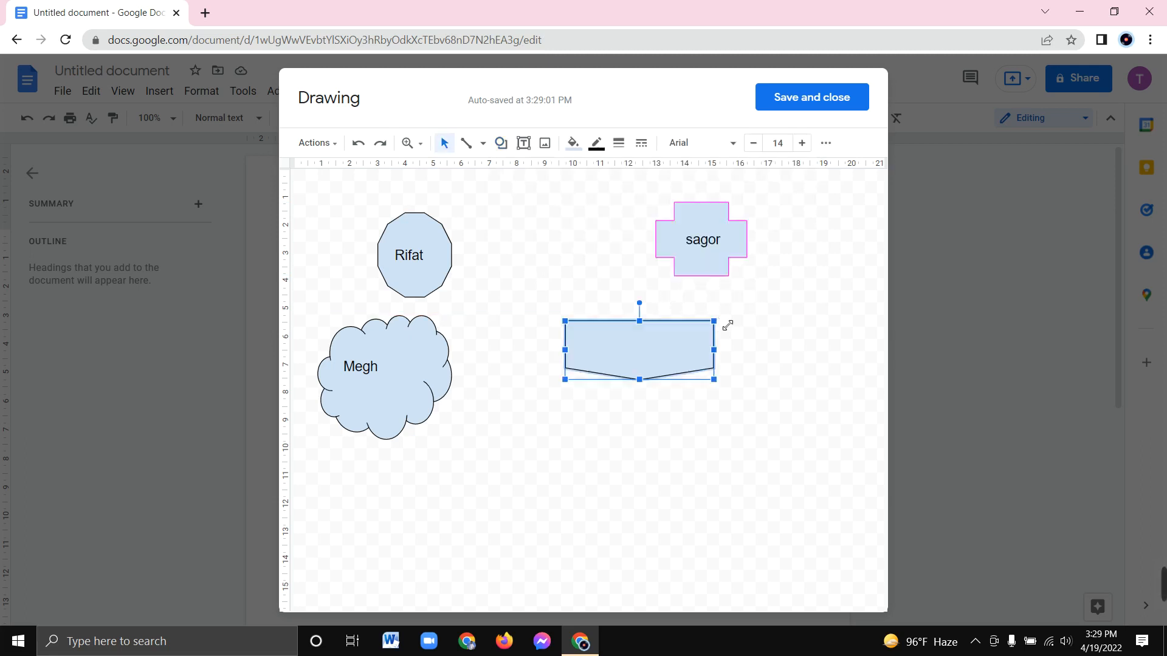
{"action": "left_click", "coordinate": [740, 338]}
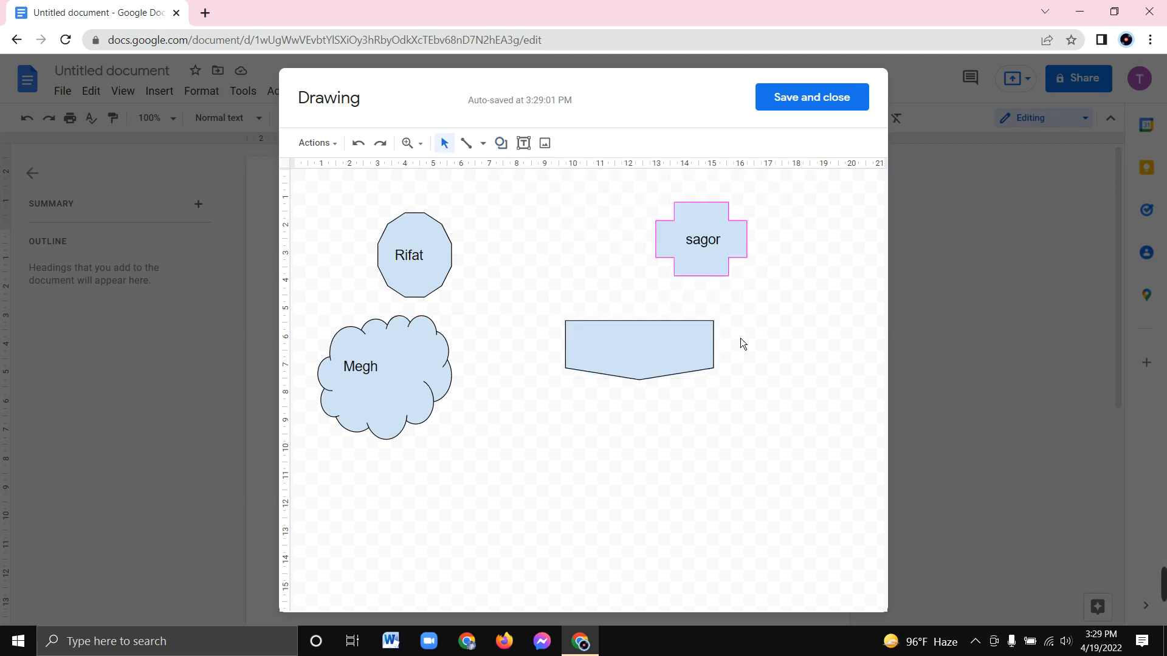
Step: Draw a bevel shape about 6 cm wide and 2.9 cm high just below the off-page connector
{"action": "left_click", "coordinate": [523, 143]}
{"action": "left_click", "coordinate": [496, 147]}
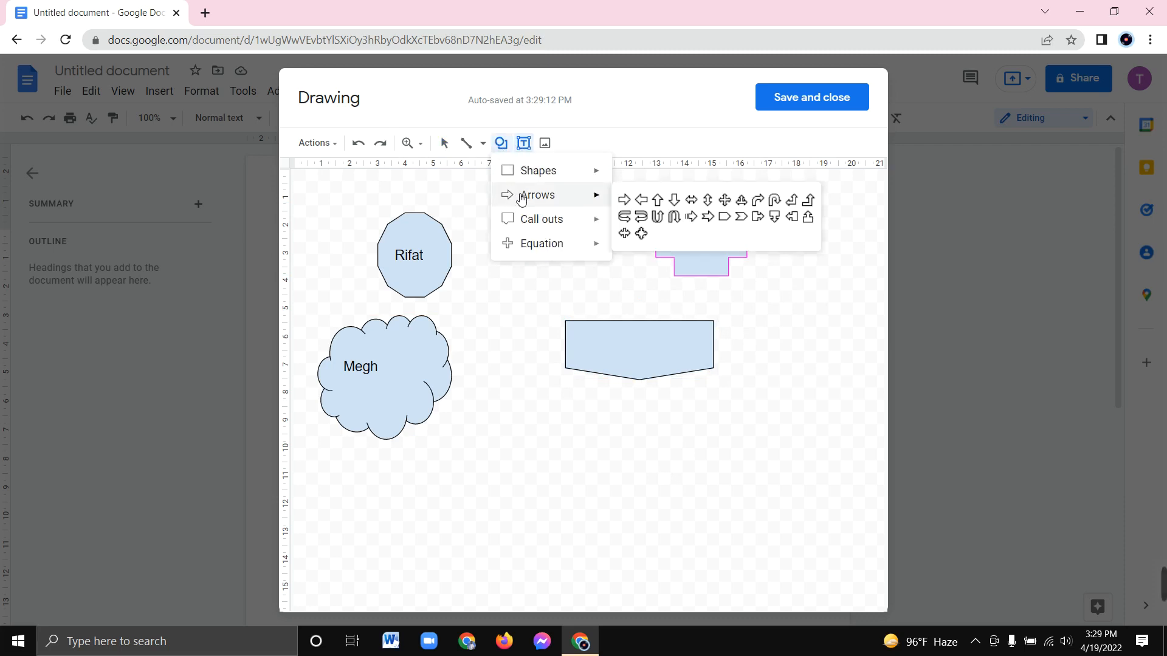
{"action": "mouse_move", "coordinate": [533, 175]}
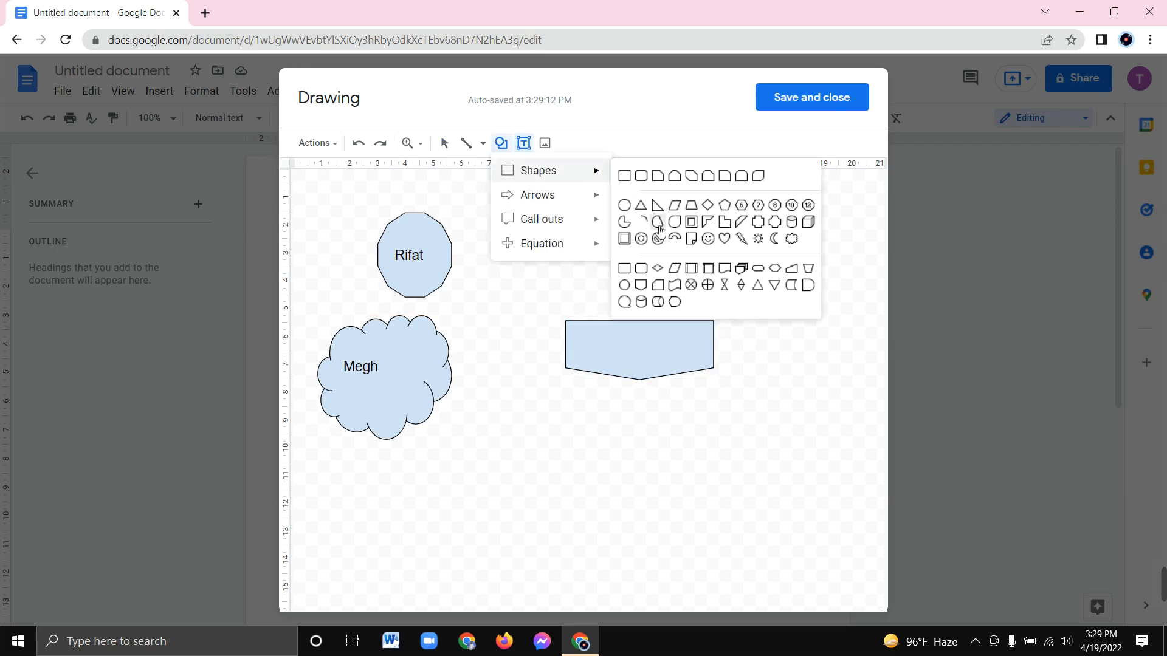
{"action": "left_click", "coordinate": [624, 238]}
{"action": "mouse_move", "coordinate": [516, 471]}
{"action": "left_mouse_down"}
{"action": "mouse_move", "coordinate": [693, 398]}
{"action": "mouse_move", "coordinate": [686, 391]}
{"action": "left_mouse_up"}
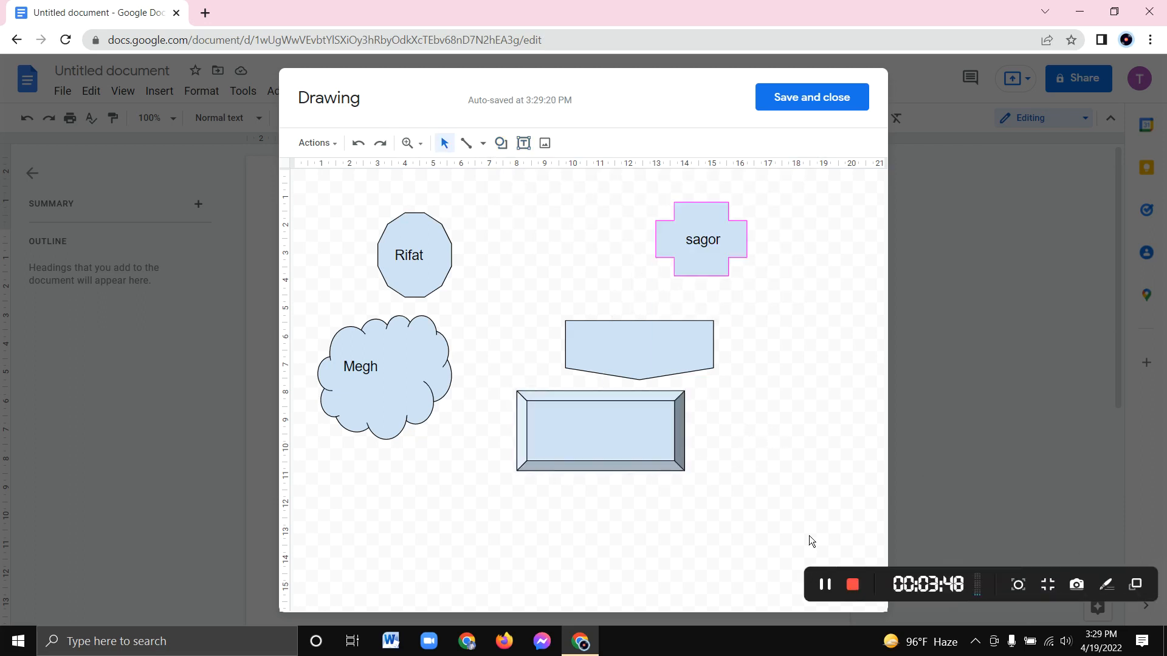
Step: Draw a curved U-shaped arrow pointing up, about 2.7 cm wide and 2.9 cm high, between the dodecagon and the cross
{"action": "left_click", "coordinate": [501, 143]}
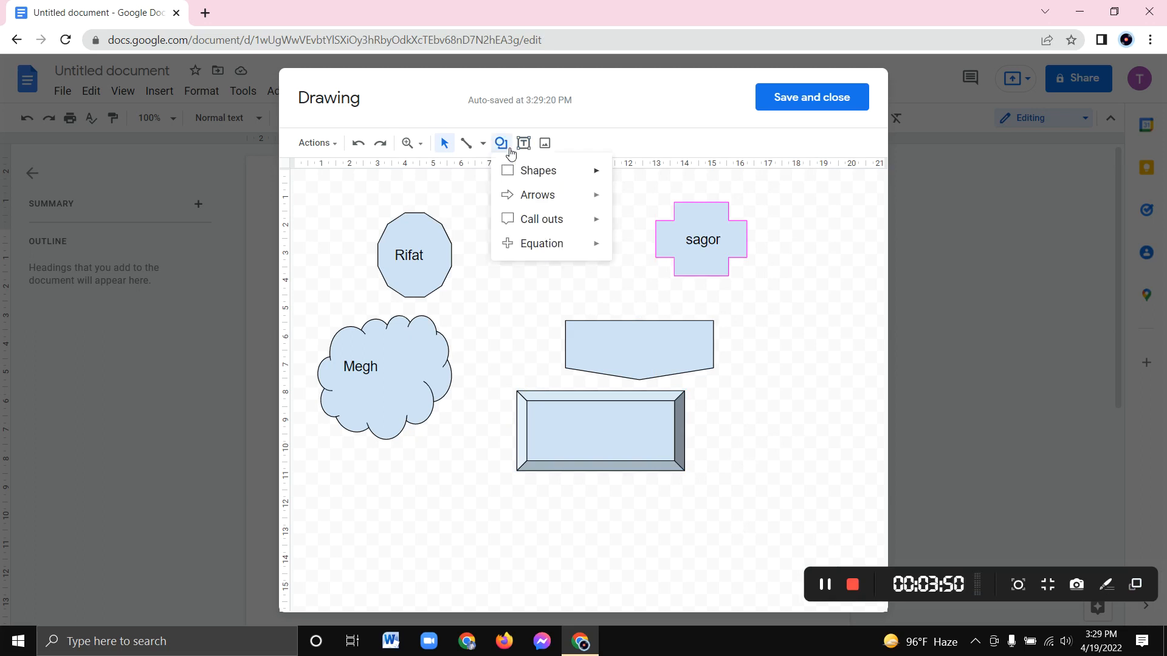
{"action": "mouse_move", "coordinate": [527, 198]}
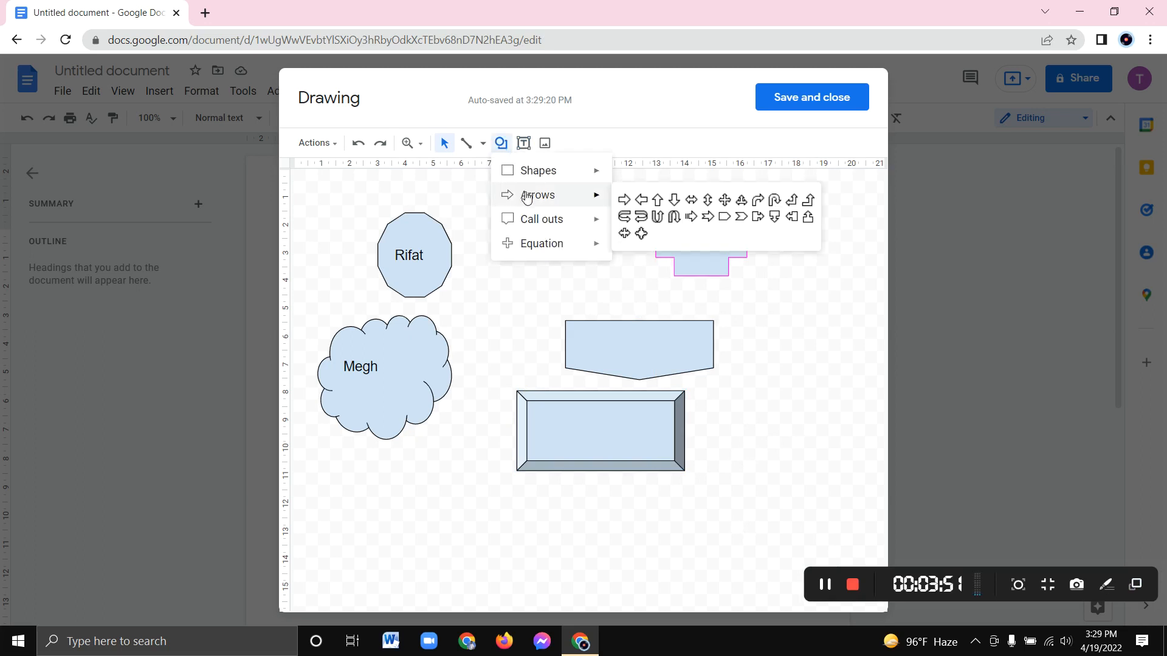
{"action": "left_click", "coordinate": [668, 217]}
{"action": "left_click_drag", "start_coordinate": [507, 299], "coordinate": [581, 218]}
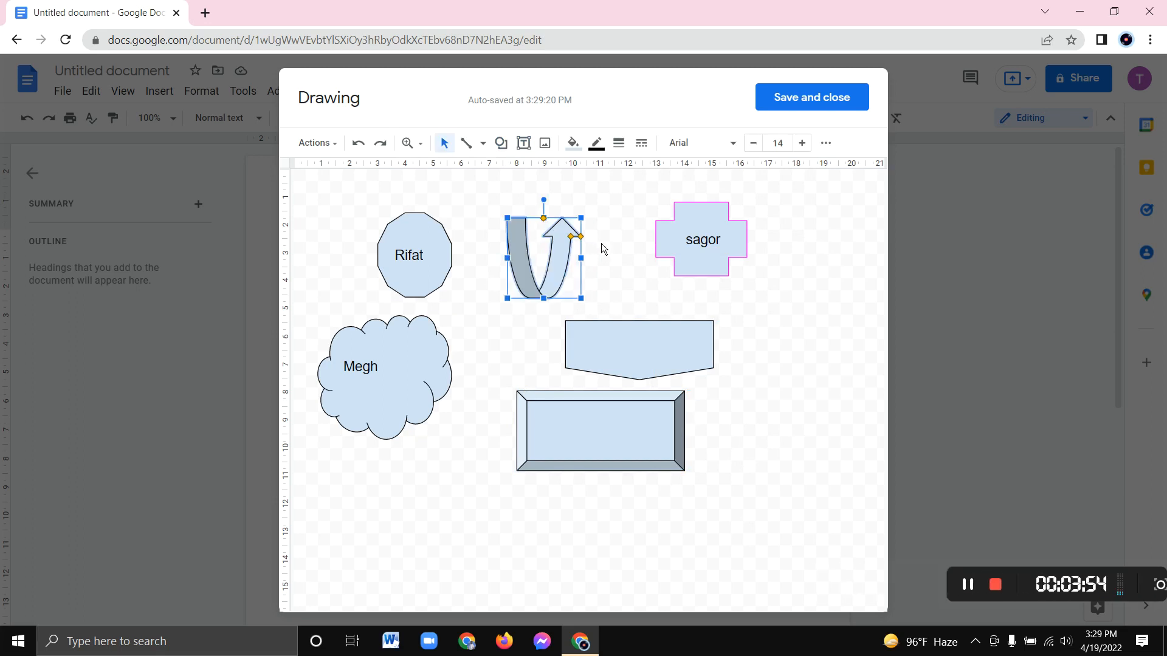
{"action": "left_click", "coordinate": [615, 265]}
Step: Draw a three-way left-right-up arrow about 2.1 cm wide and 3.4 cm high right of the off-page connector
{"action": "left_click", "coordinate": [501, 143]}
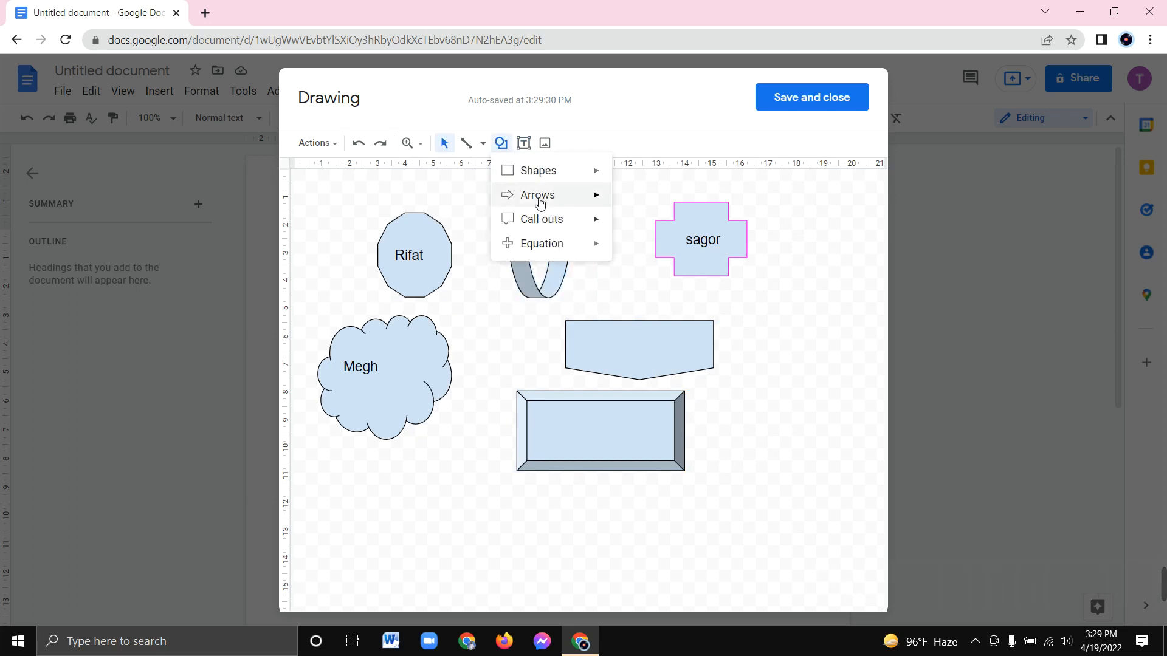
{"action": "mouse_move", "coordinate": [539, 200]}
{"action": "left_click", "coordinate": [741, 200]}
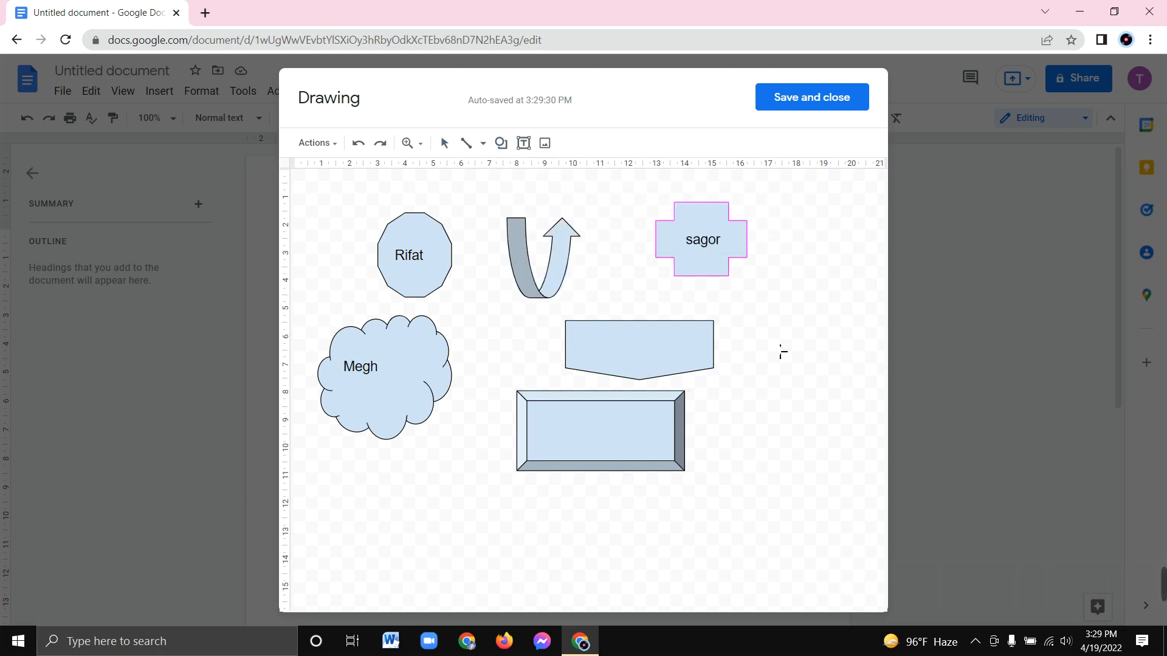
{"action": "left_click_drag", "start_coordinate": [753, 419], "coordinate": [812, 326]}
{"action": "left_click", "coordinate": [837, 387]}
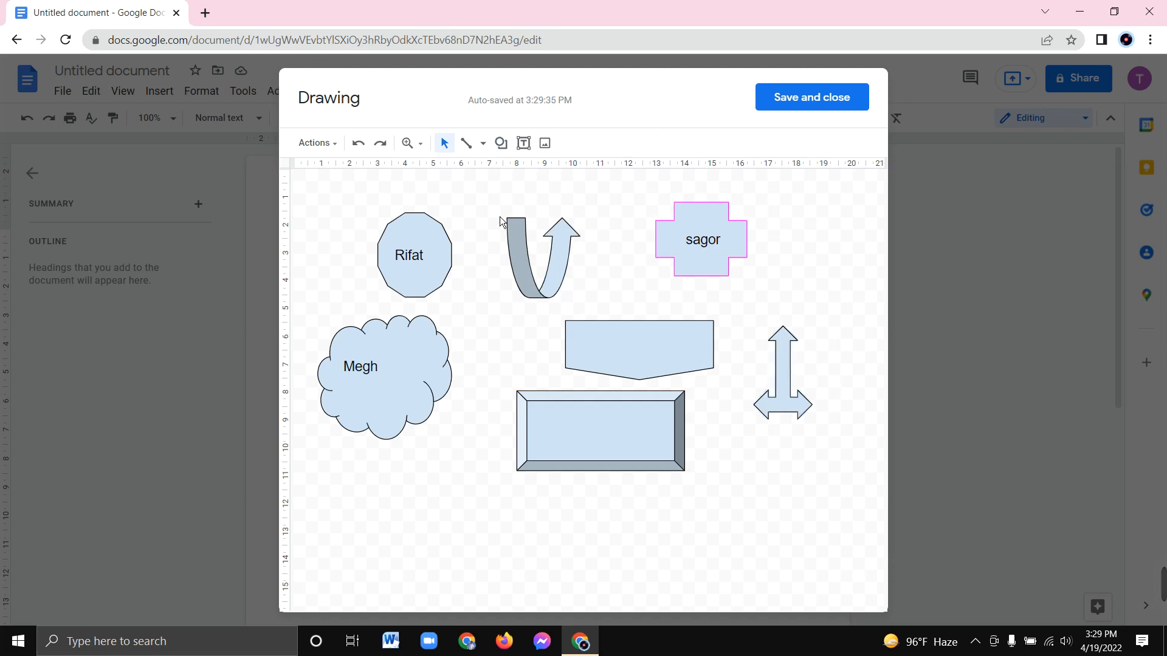
Step: Draw an explosion burst callout about 6.5 cm wide and 2.9 cm high in the canvas's lower-left area, below the cloud
{"action": "left_click", "coordinate": [506, 150]}
{"action": "mouse_move", "coordinate": [559, 231]}
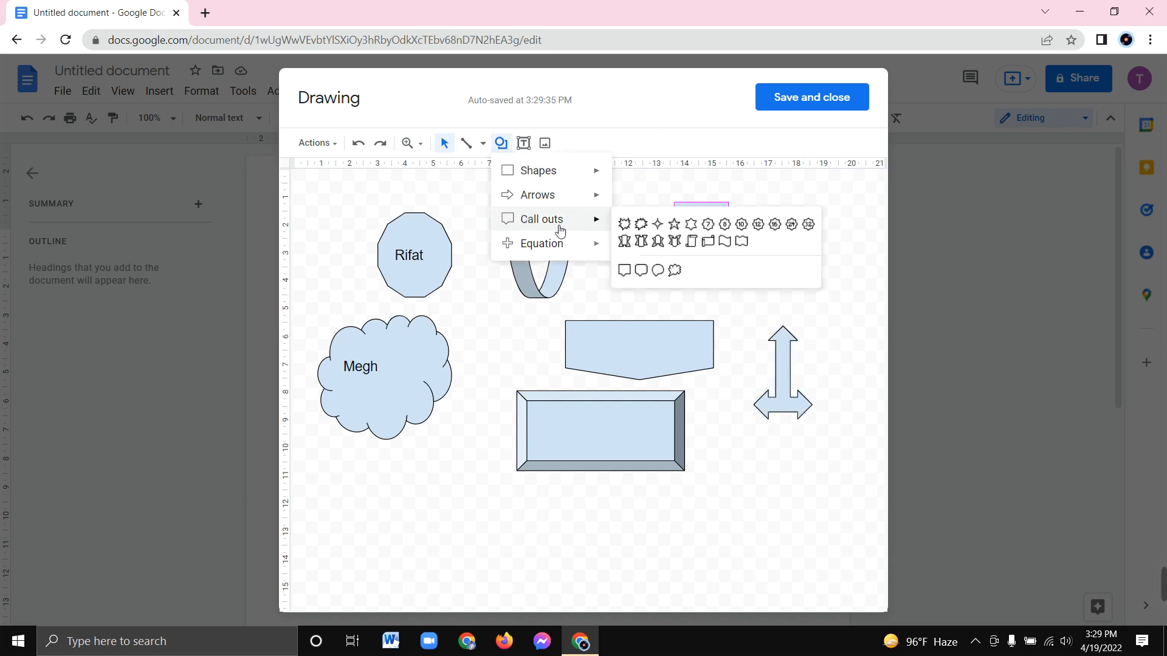
{"action": "left_click", "coordinate": [640, 225]}
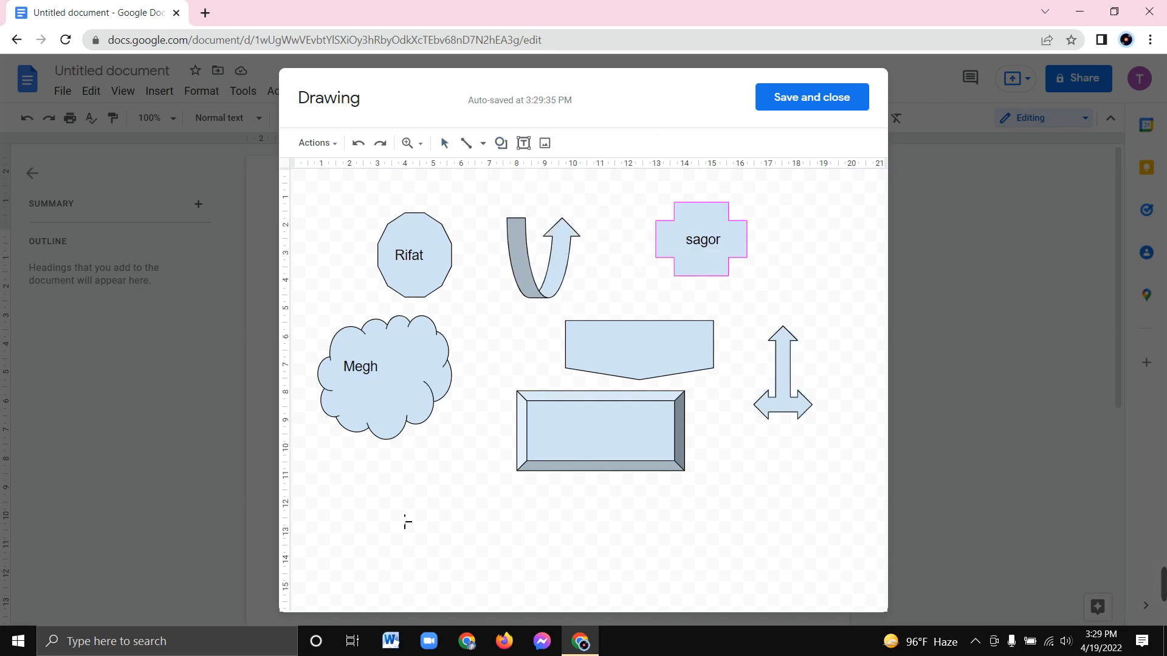
{"action": "left_click_drag", "start_coordinate": [385, 591], "coordinate": [557, 502]}
{"action": "left_click", "coordinate": [630, 541]}
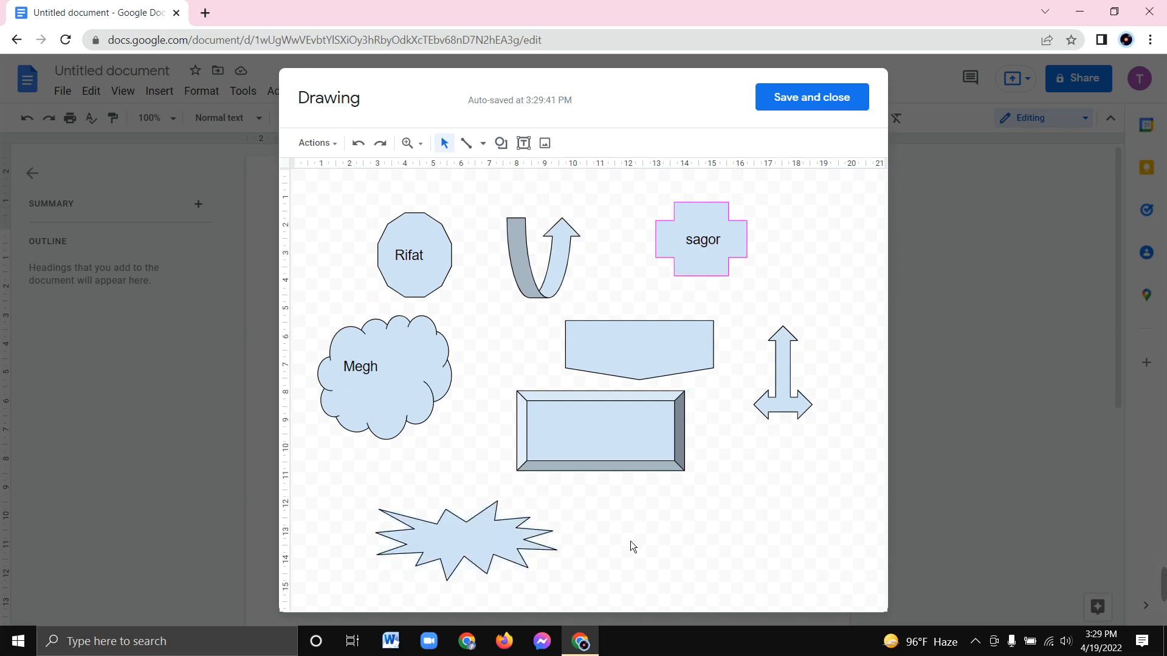
Step: Draw a 10-point star about 3.9 cm wide and 3.4 cm high in the canvas's lower-right area, below the three-way arrow
{"action": "left_click", "coordinate": [507, 152]}
{"action": "mouse_move", "coordinate": [534, 220]}
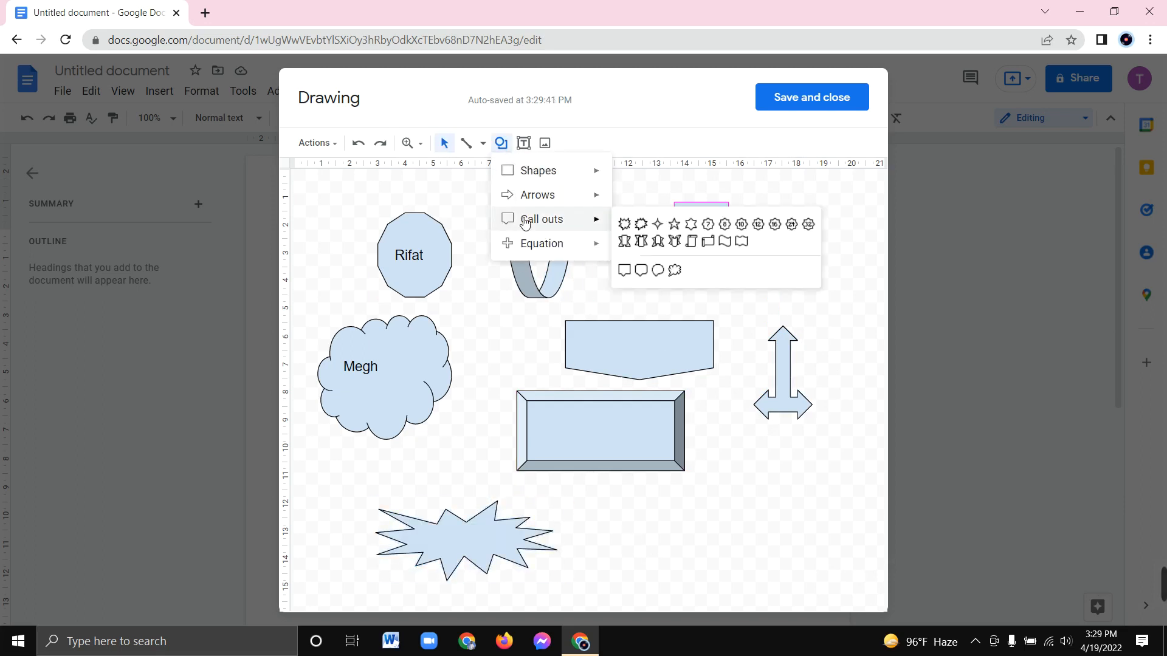
{"action": "left_click", "coordinate": [742, 224]}
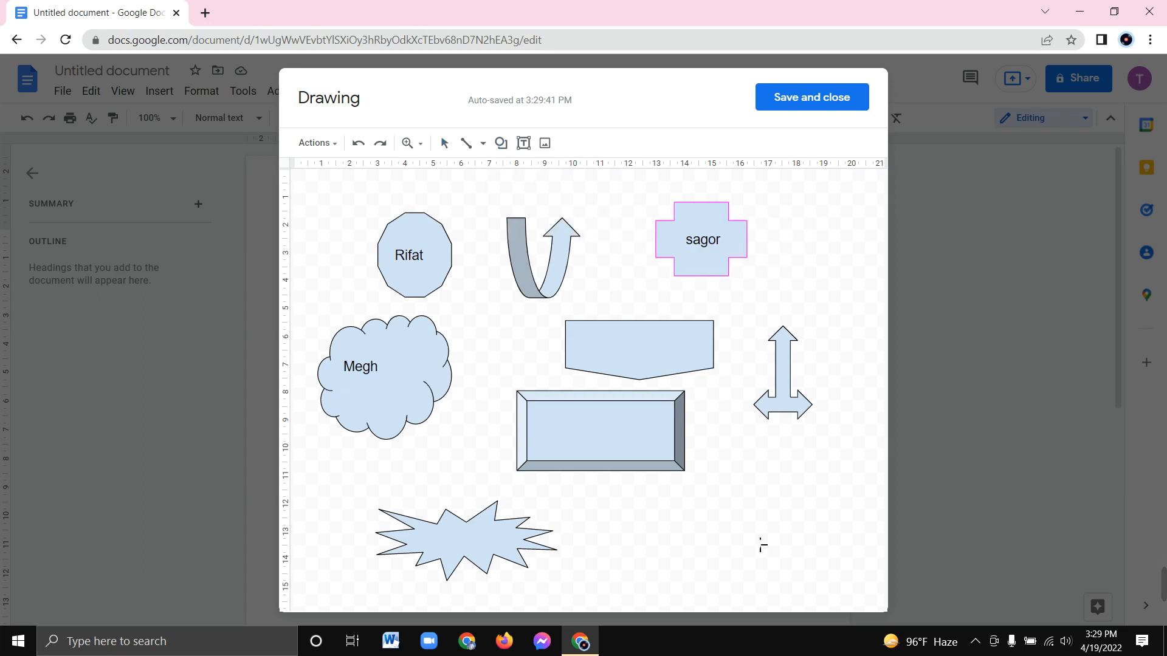
{"action": "left_click_drag", "start_coordinate": [694, 557], "coordinate": [814, 473]}
{"action": "left_click", "coordinate": [825, 473]}
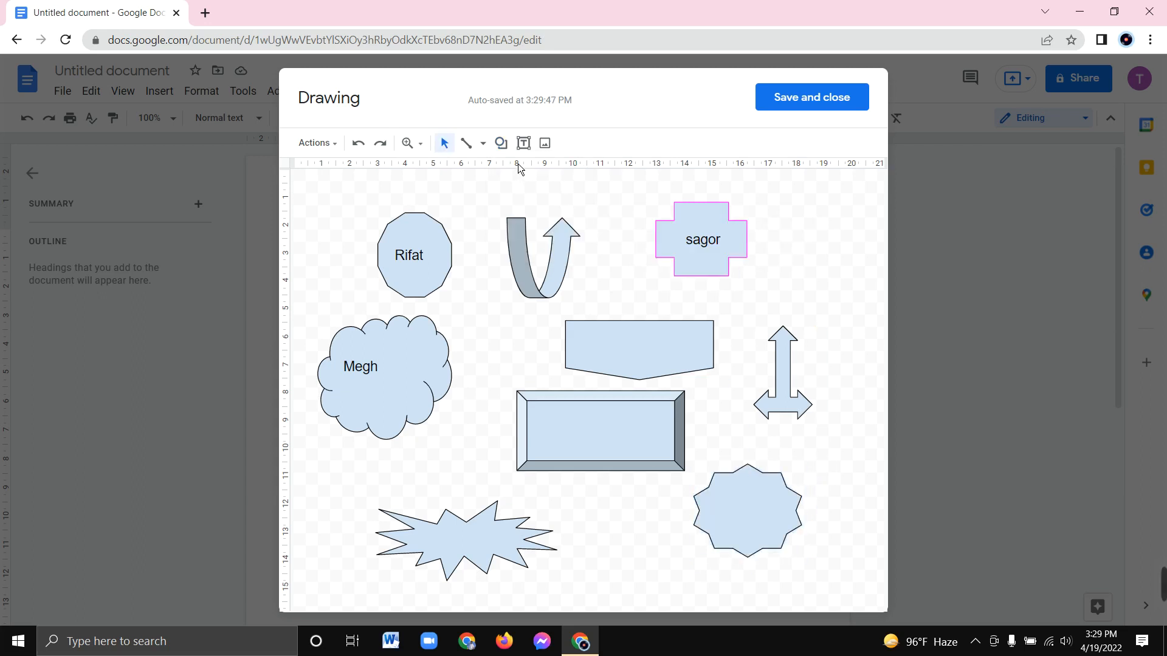
Step: Draw a plus equation shape about 0.5 cm wide and 1.9 cm high between the curved arrow and the cross, and move it nearer the cross
{"action": "left_click", "coordinate": [501, 143]}
{"action": "mouse_move", "coordinate": [547, 243]}
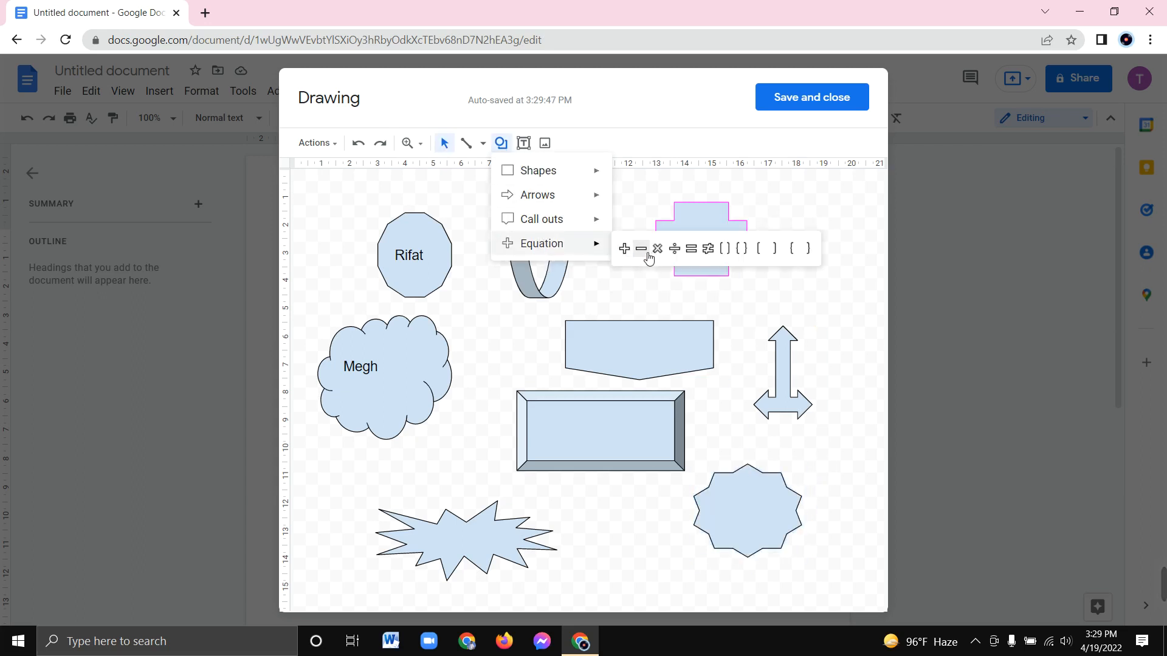
{"action": "left_click", "coordinate": [625, 249]}
{"action": "left_click_drag", "start_coordinate": [600, 284], "coordinate": [614, 232]}
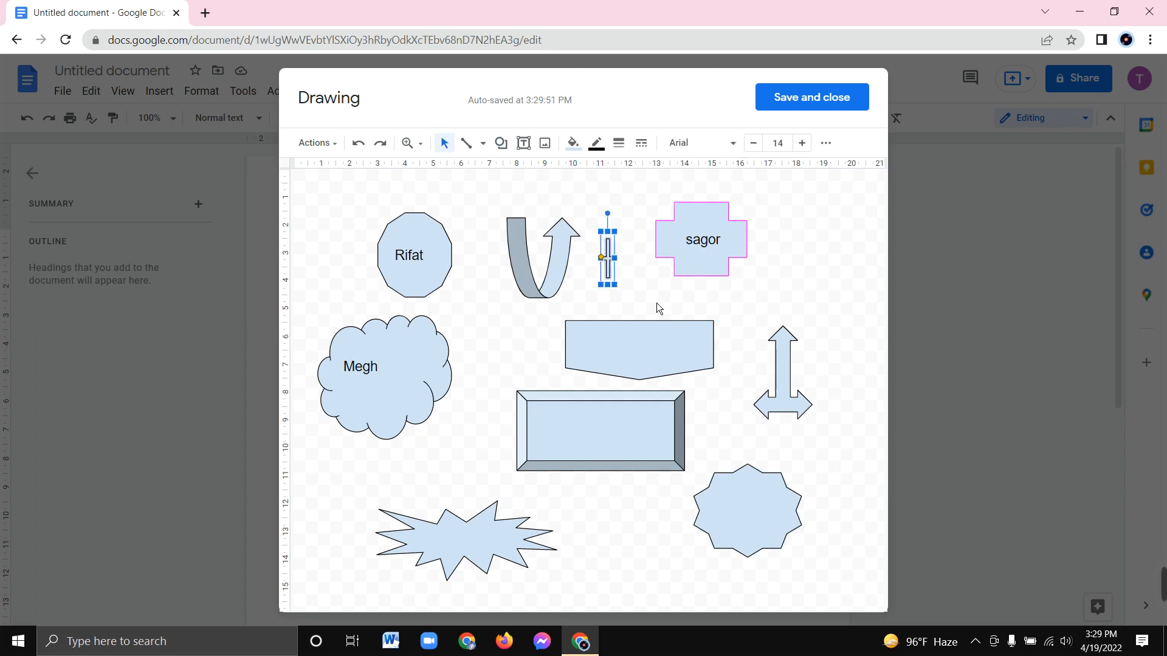
{"action": "left_click_drag", "start_coordinate": [656, 299], "coordinate": [757, 304]}
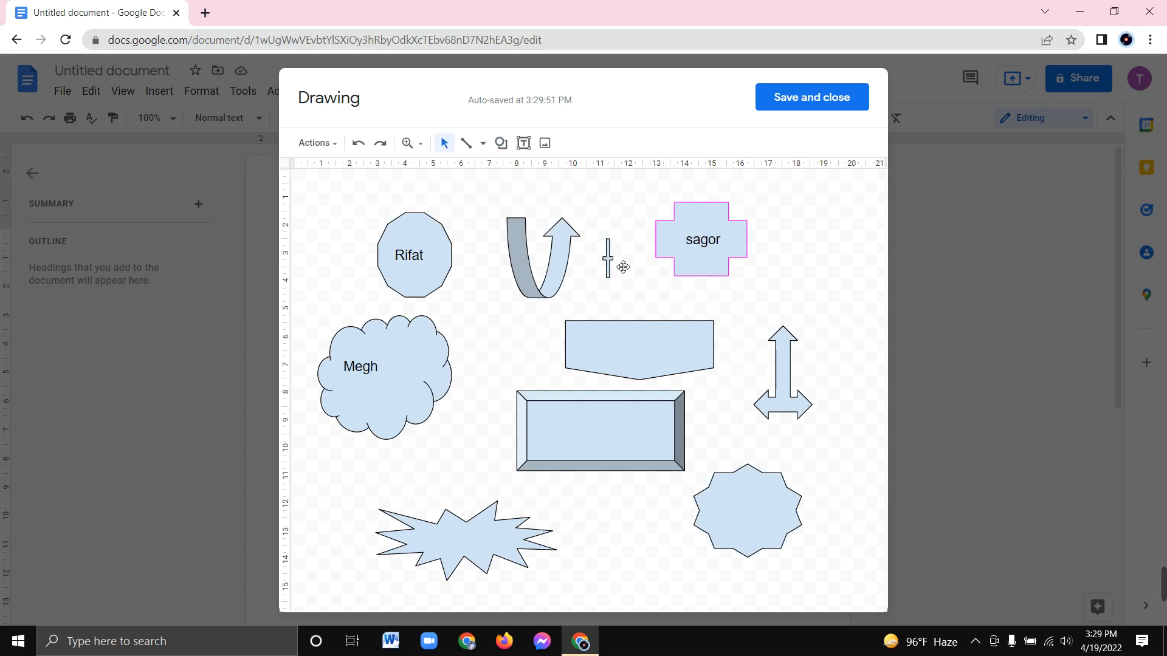
{"action": "left_click_drag", "start_coordinate": [612, 265], "coordinate": [636, 261]}
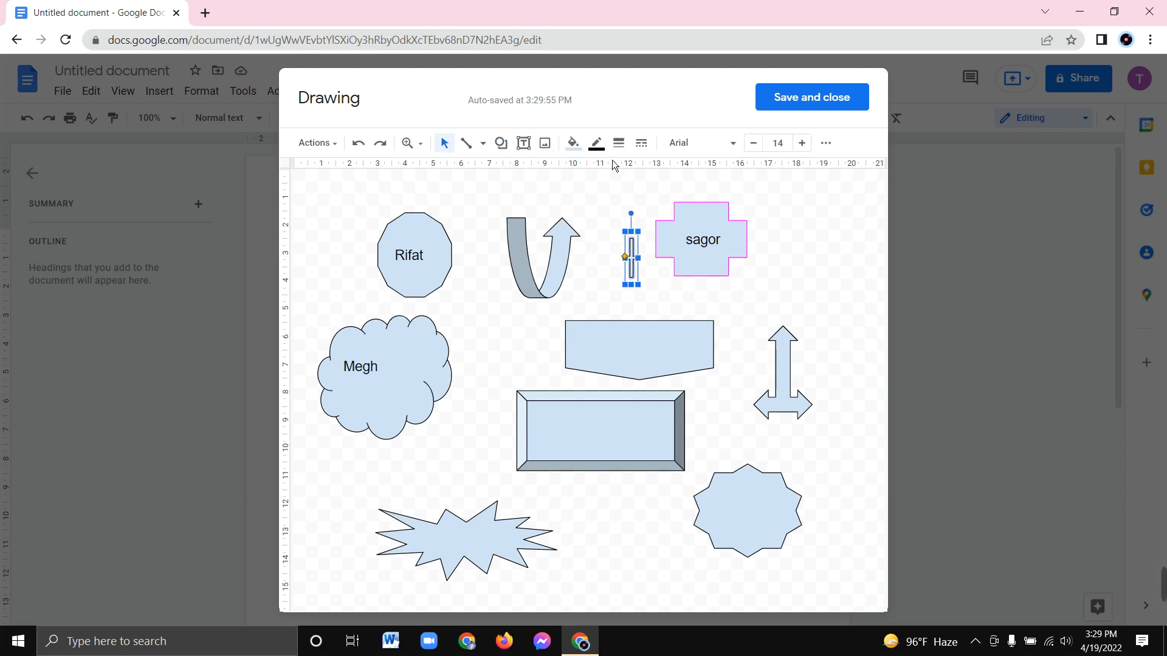
Step: Draw an equals sign about 1.8 cm wide and 0.5 cm high just above the three-way arrow
{"action": "left_click", "coordinate": [501, 144]}
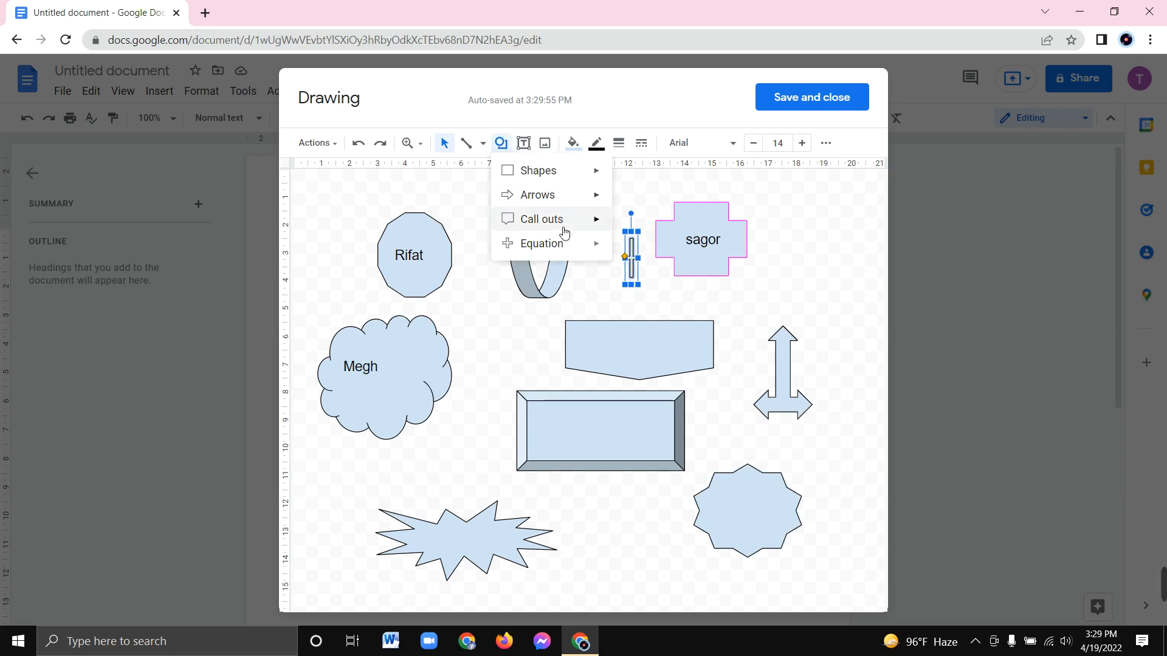
{"action": "mouse_move", "coordinate": [559, 252]}
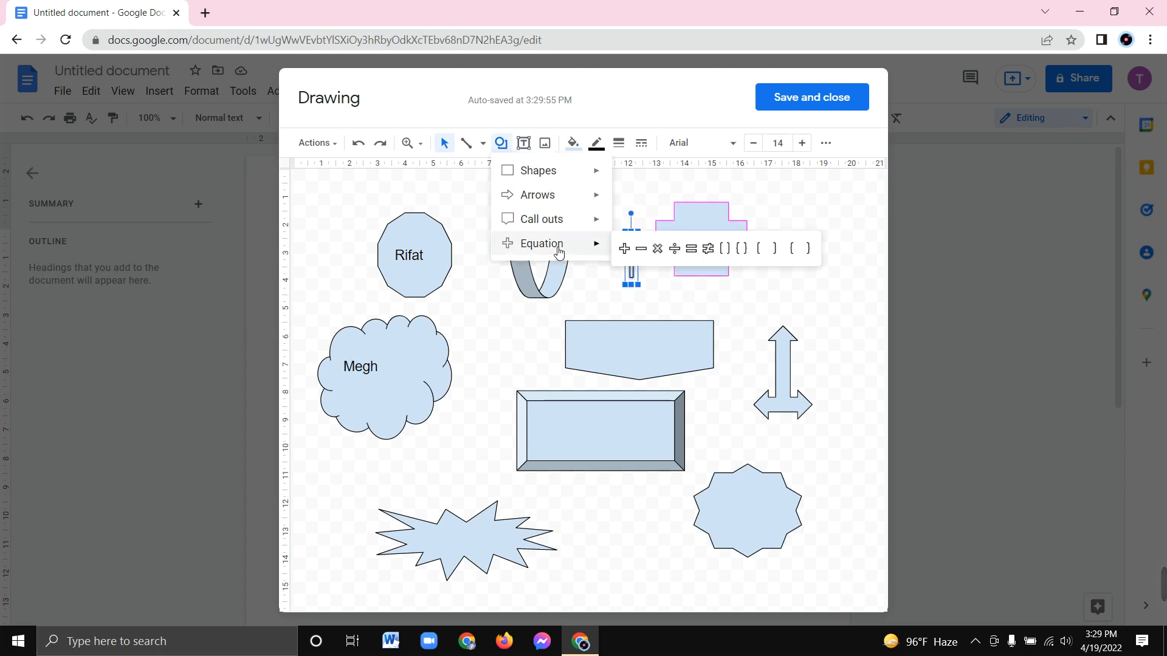
{"action": "left_click", "coordinate": [691, 249]}
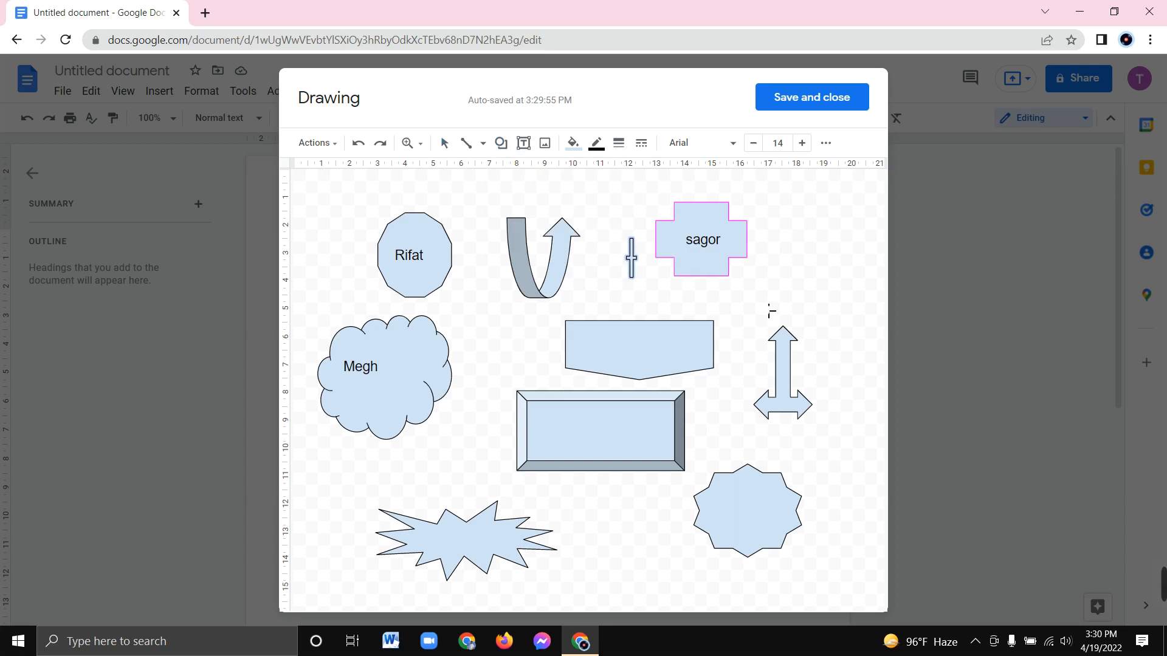
{"action": "left_click_drag", "start_coordinate": [768, 296], "coordinate": [817, 281]}
{"action": "left_click", "coordinate": [834, 344]}
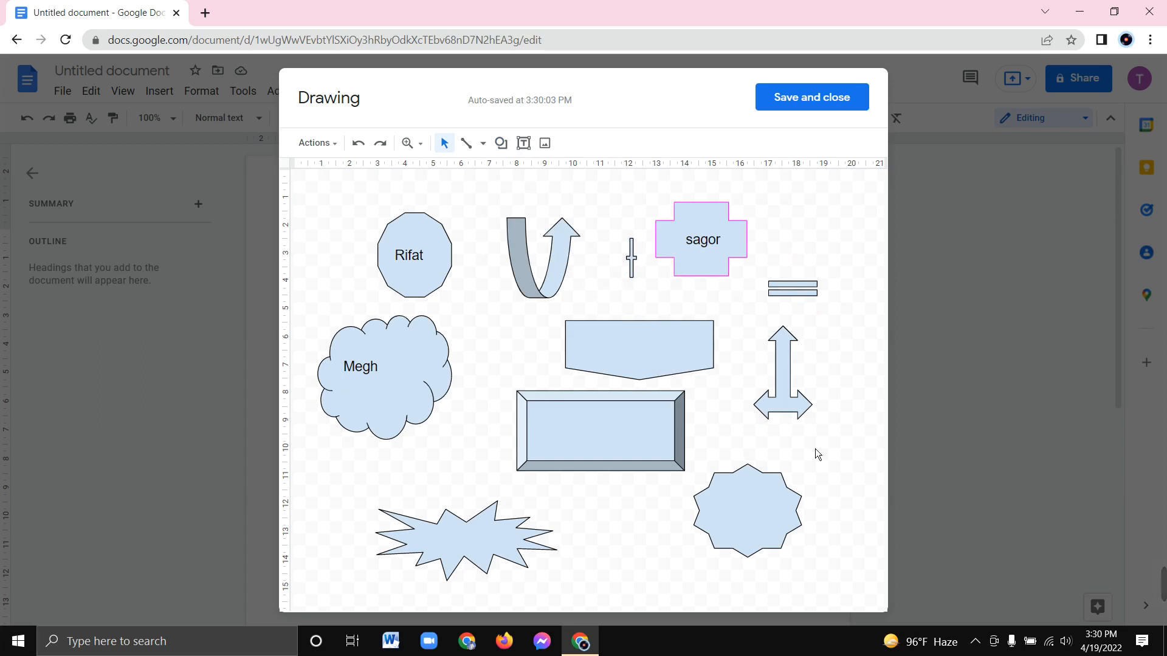
Step: Draw a double brace about 0.8 cm wide and 2.1 cm high between the cloud and the off-page connector
{"action": "left_click", "coordinate": [501, 143]}
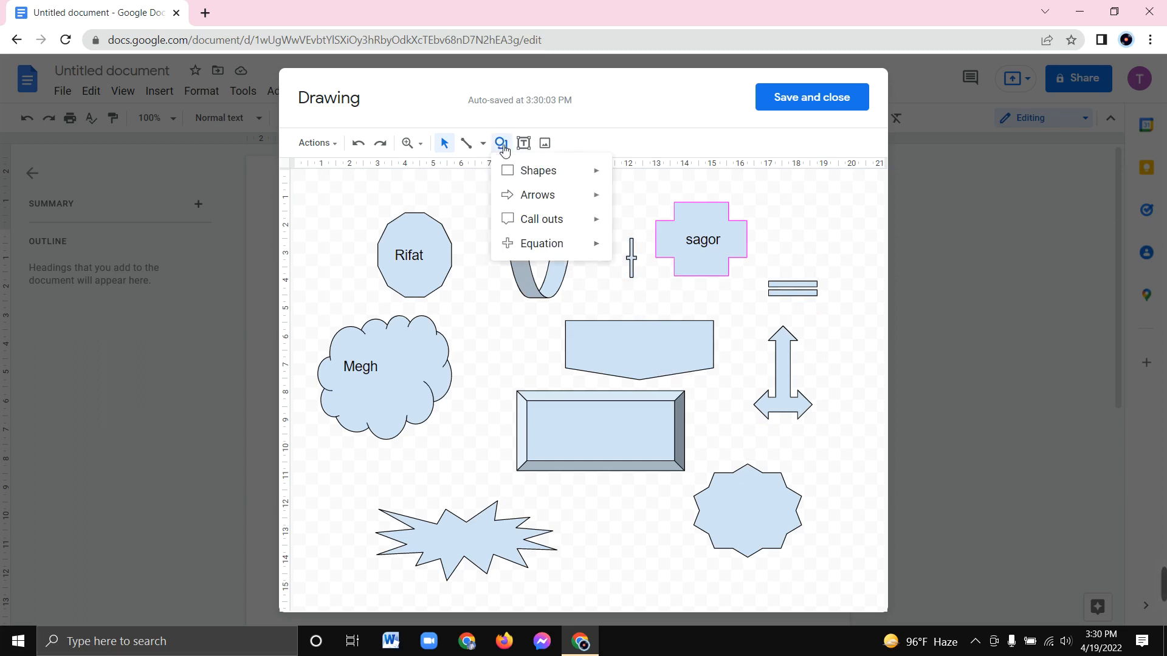
{"action": "mouse_move", "coordinate": [501, 243]}
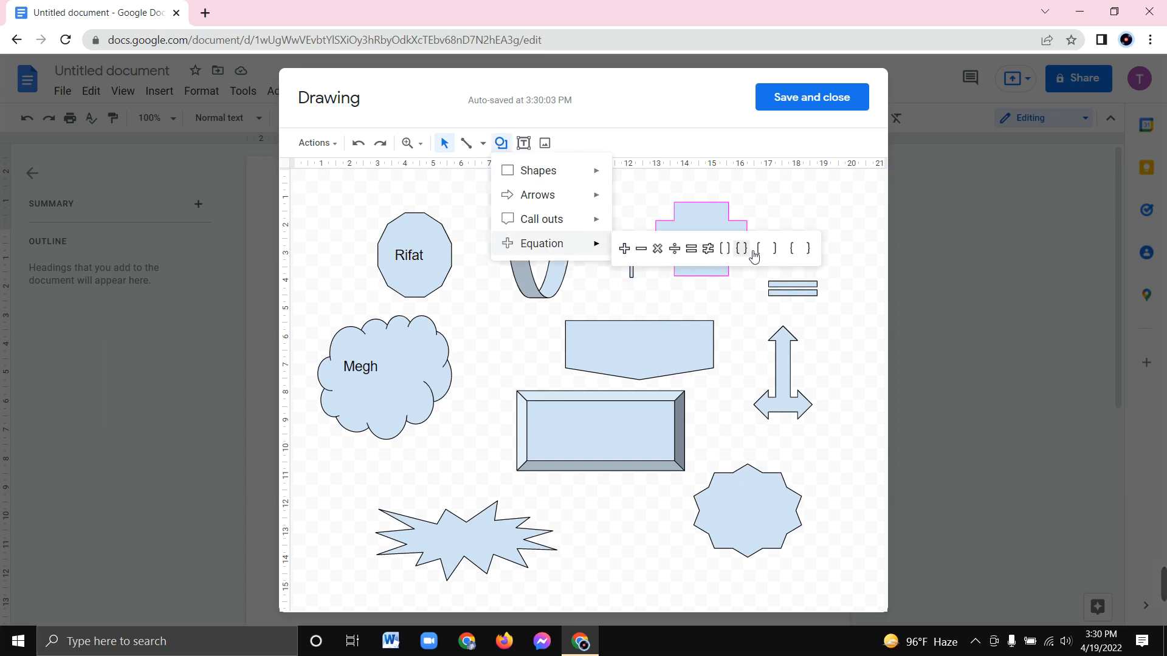
{"action": "left_click", "coordinate": [756, 251]}
{"action": "mouse_move", "coordinate": [490, 359]}
{"action": "left_mouse_down"}
{"action": "mouse_move", "coordinate": [520, 291]}
{"action": "mouse_move", "coordinate": [507, 289]}
{"action": "left_mouse_up"}
{"action": "left_click", "coordinate": [558, 328]}
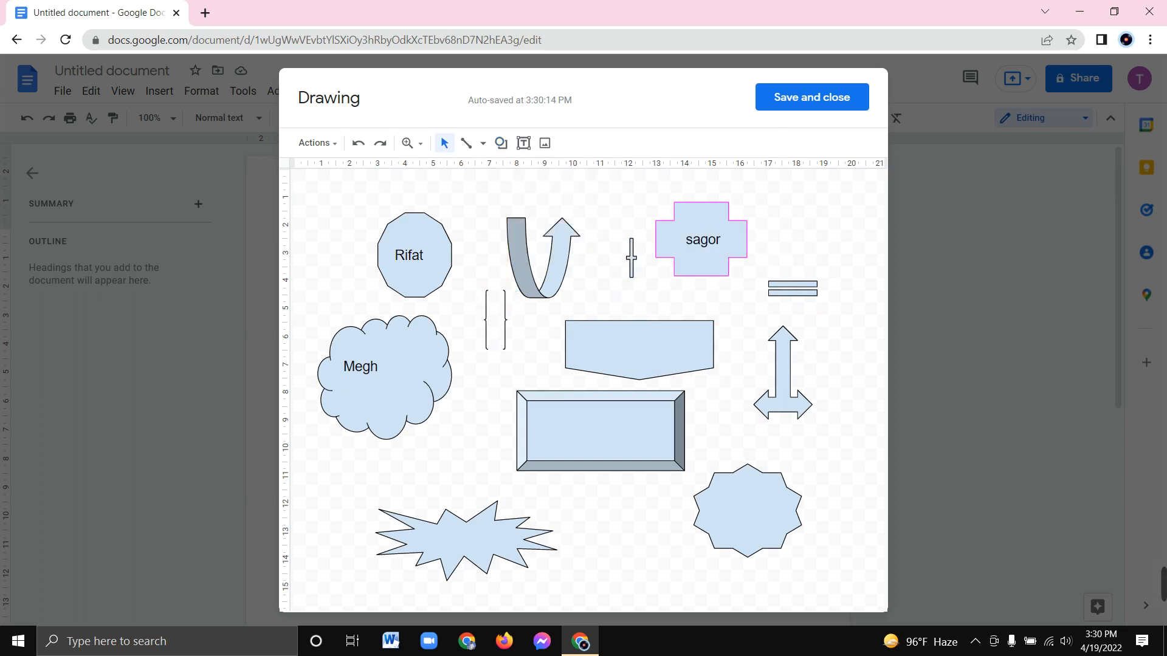
{"action": "left_click", "coordinate": [501, 144]}
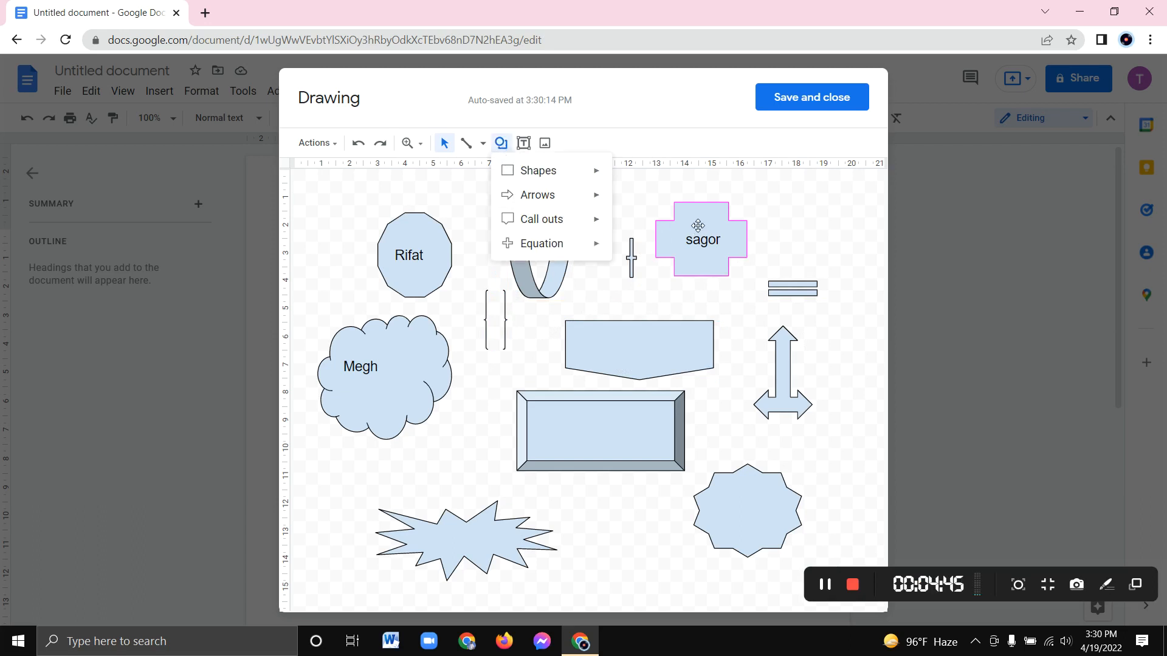
{"action": "left_click", "coordinate": [695, 224]}
{"action": "left_click", "coordinate": [522, 143]}
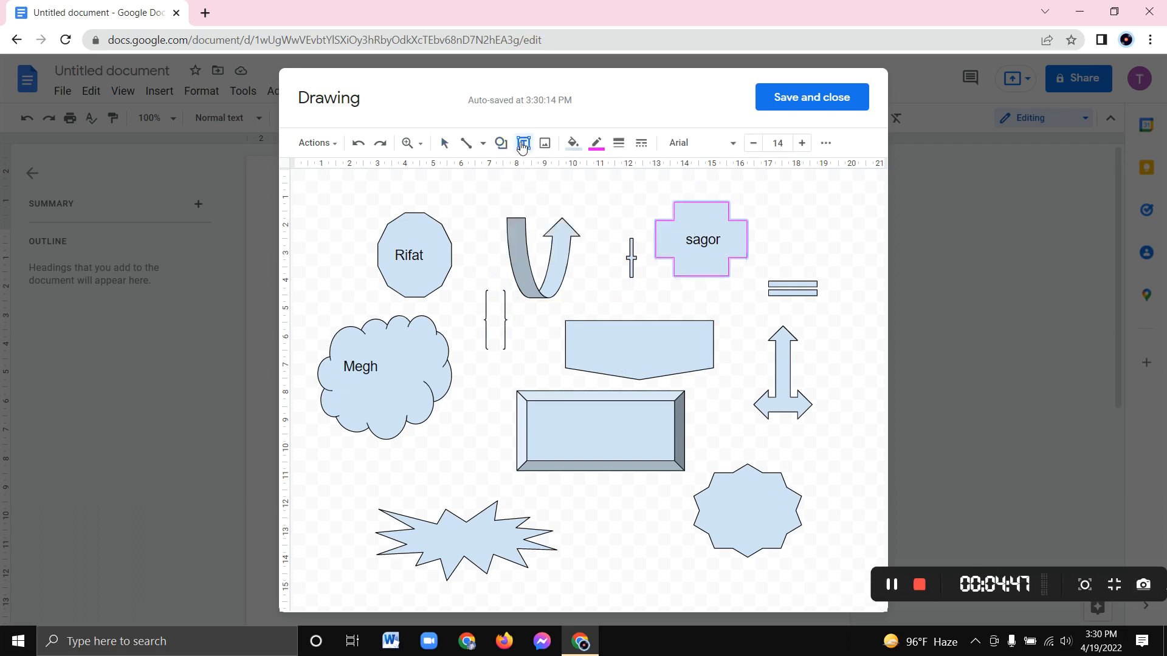
{"action": "left_click_drag", "start_coordinate": [352, 191], "coordinate": [713, 344]}
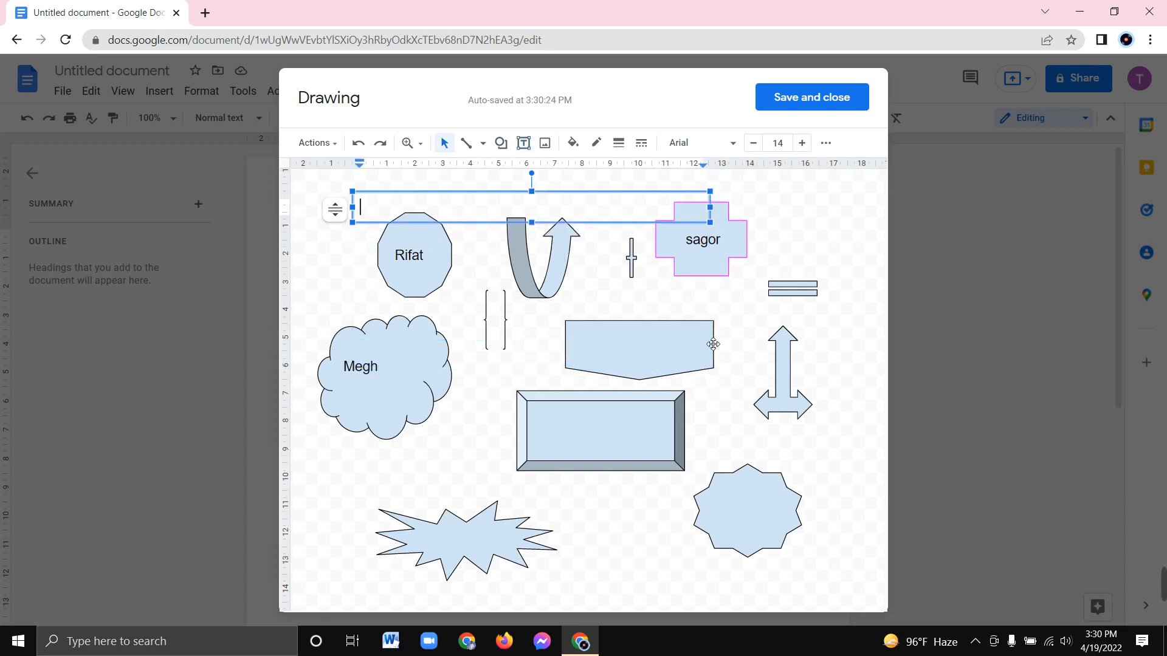
Step: Nudge the off-page connector left and move the dodecagon, curved arrow and plus sign down around the bevel to clear the canvas's upper-left area
{"action": "left_click_drag", "start_coordinate": [644, 359], "coordinate": [635, 358]}
{"action": "left_click_drag", "start_coordinate": [368, 206], "coordinate": [521, 368]}
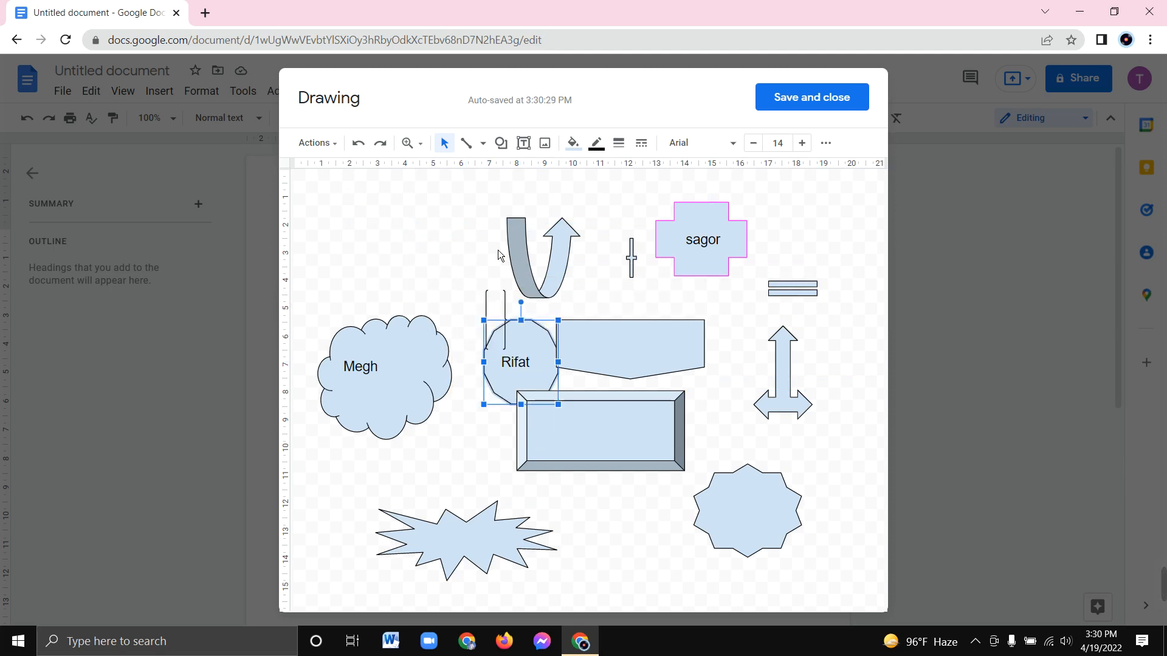
{"action": "left_click_drag", "start_coordinate": [544, 276], "coordinate": [494, 477]}
{"action": "left_click_drag", "start_coordinate": [631, 261], "coordinate": [590, 412]}
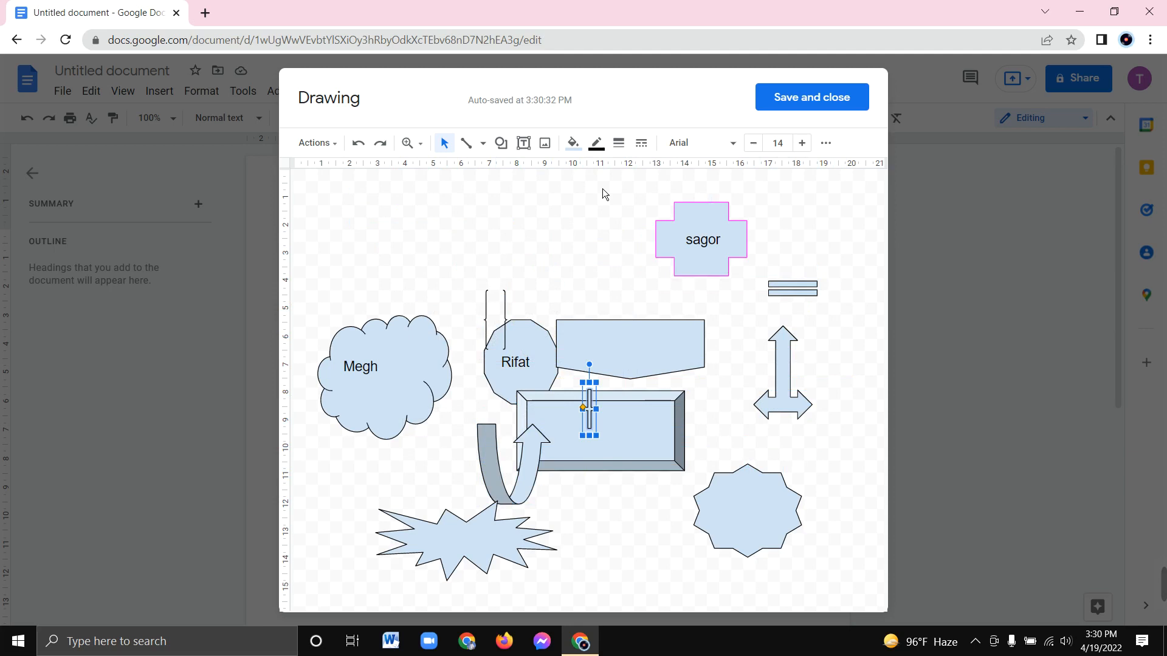
Step: Add a text box about 7.3 cm wide in the canvas's cleared upper-left area, enter "Kjdbshcskudh sudhcbudh" and start a new line
{"action": "left_click", "coordinate": [530, 148]}
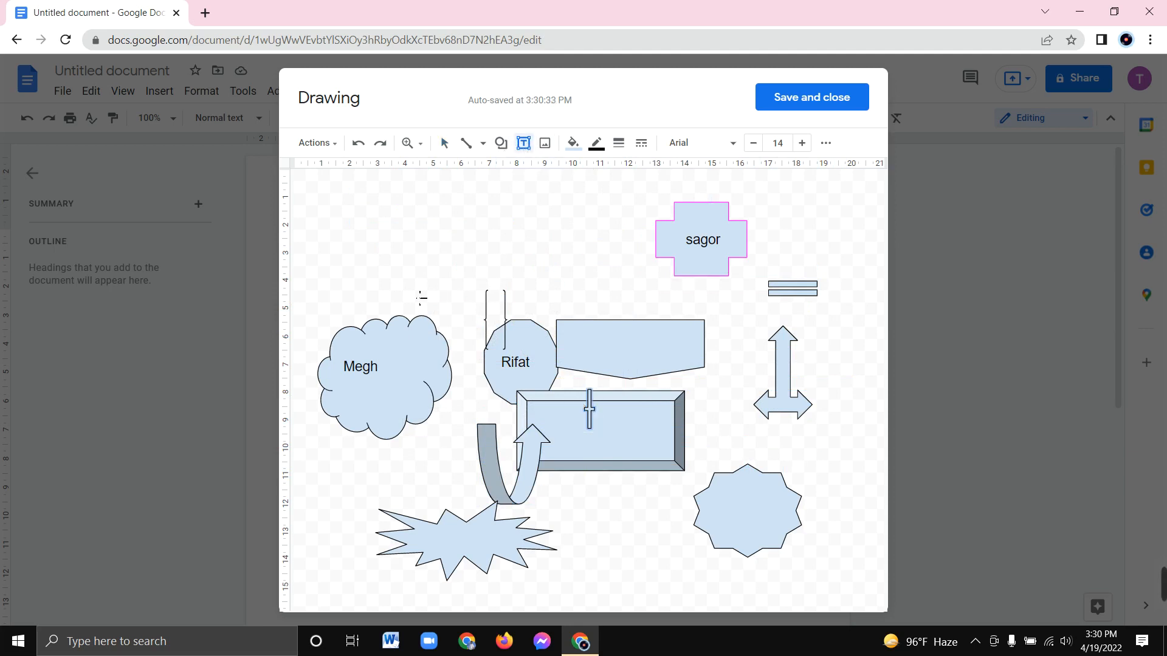
{"action": "left_click_drag", "start_coordinate": [356, 197], "coordinate": [558, 229]}
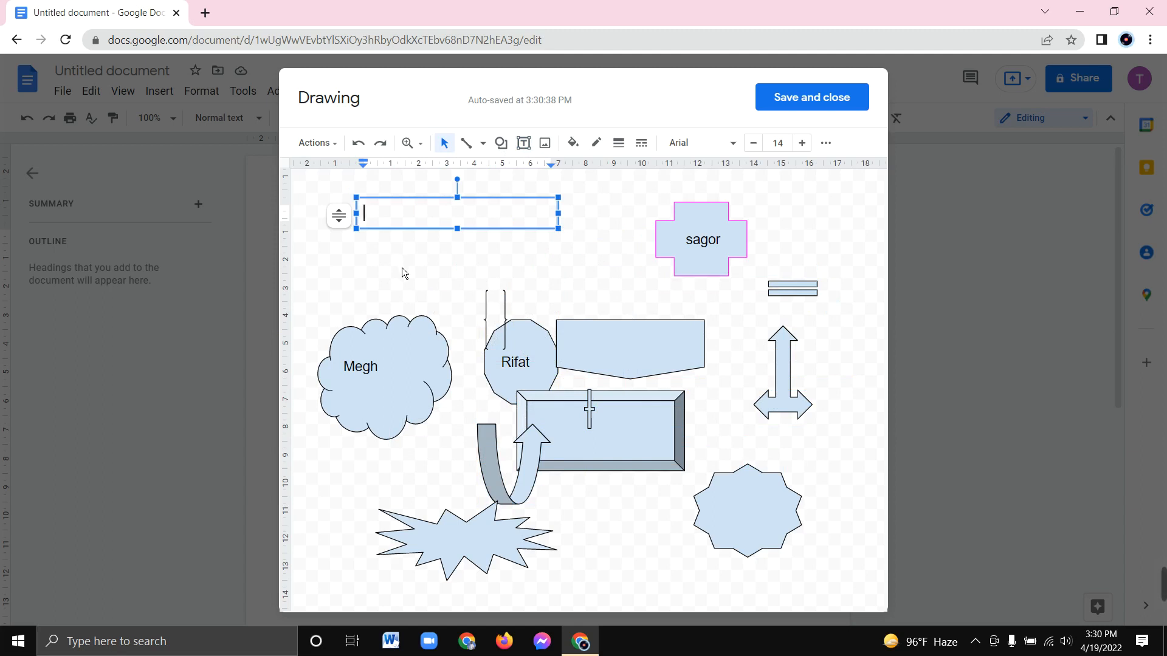
{"action": "type", "text": "Kjdbshcskudh sudhcbudh"}
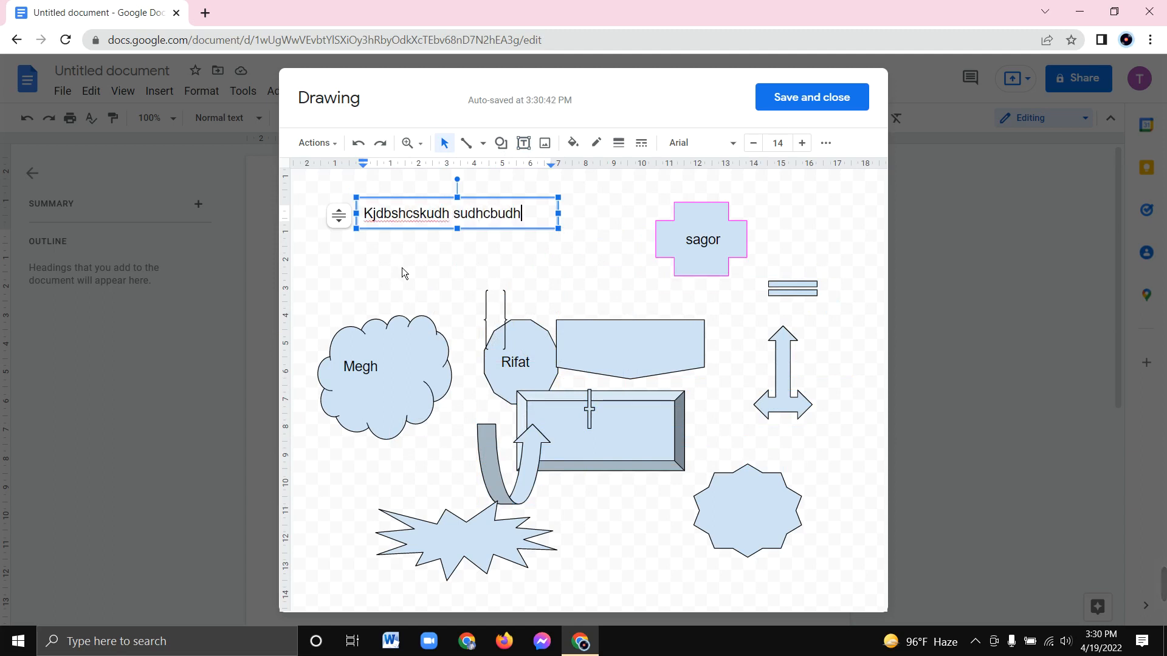
{"action": "key", "text": "Return"}
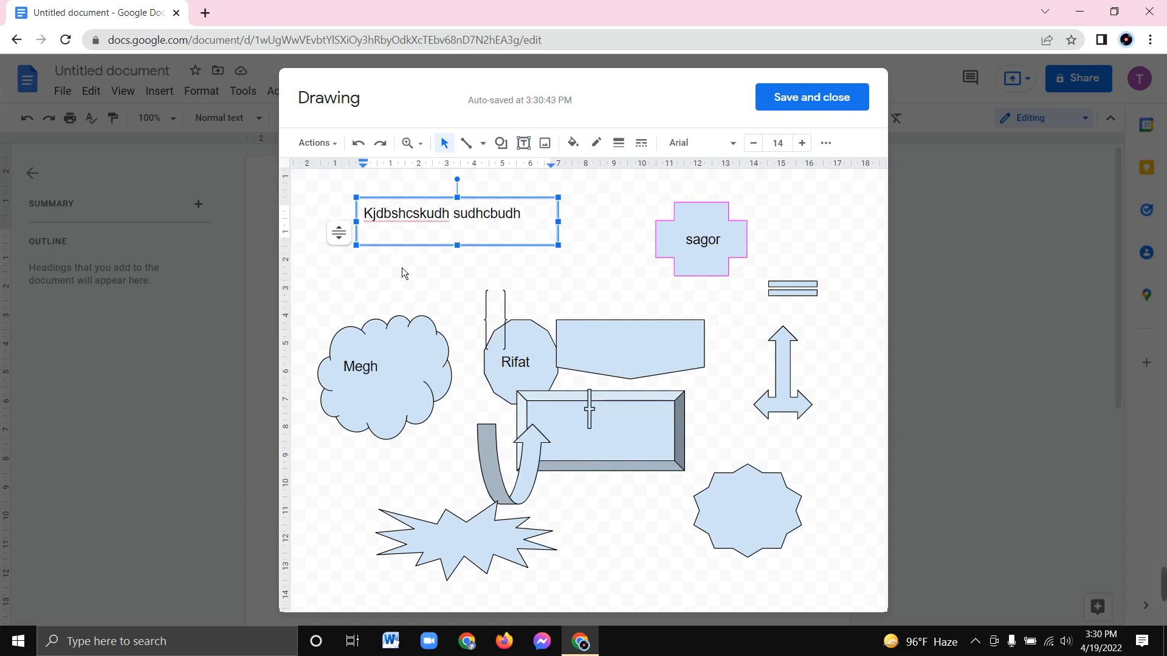